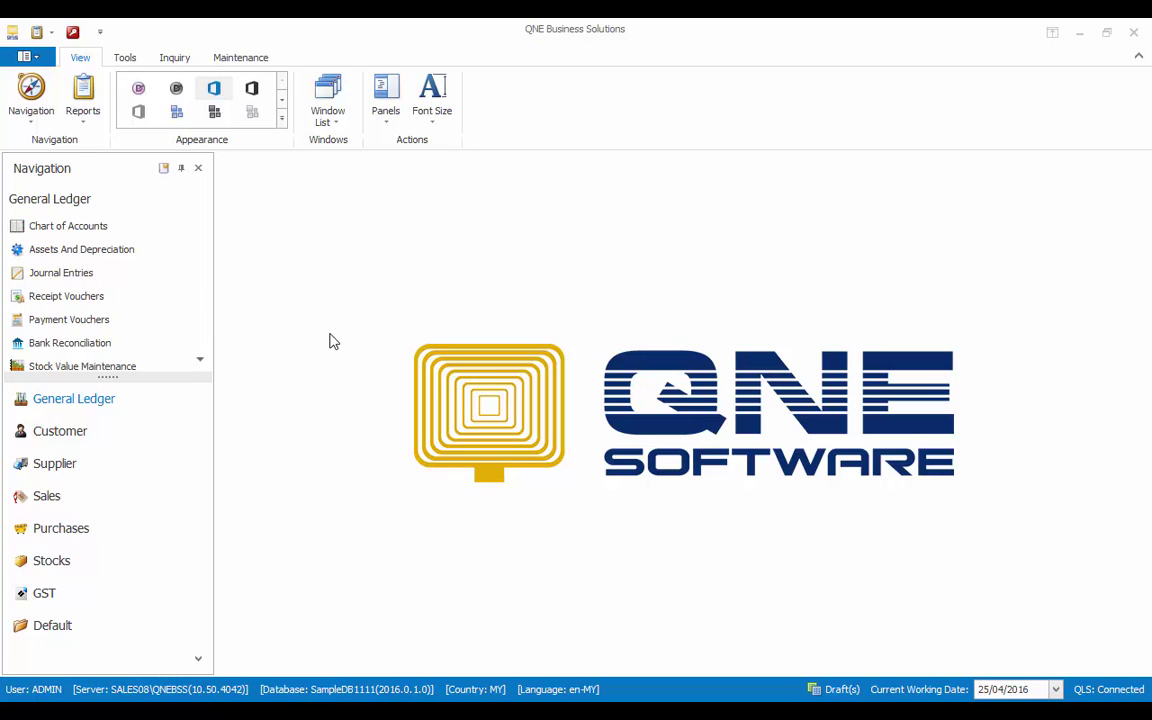
Open the Audit Trail Inquiry.
click(174, 58)
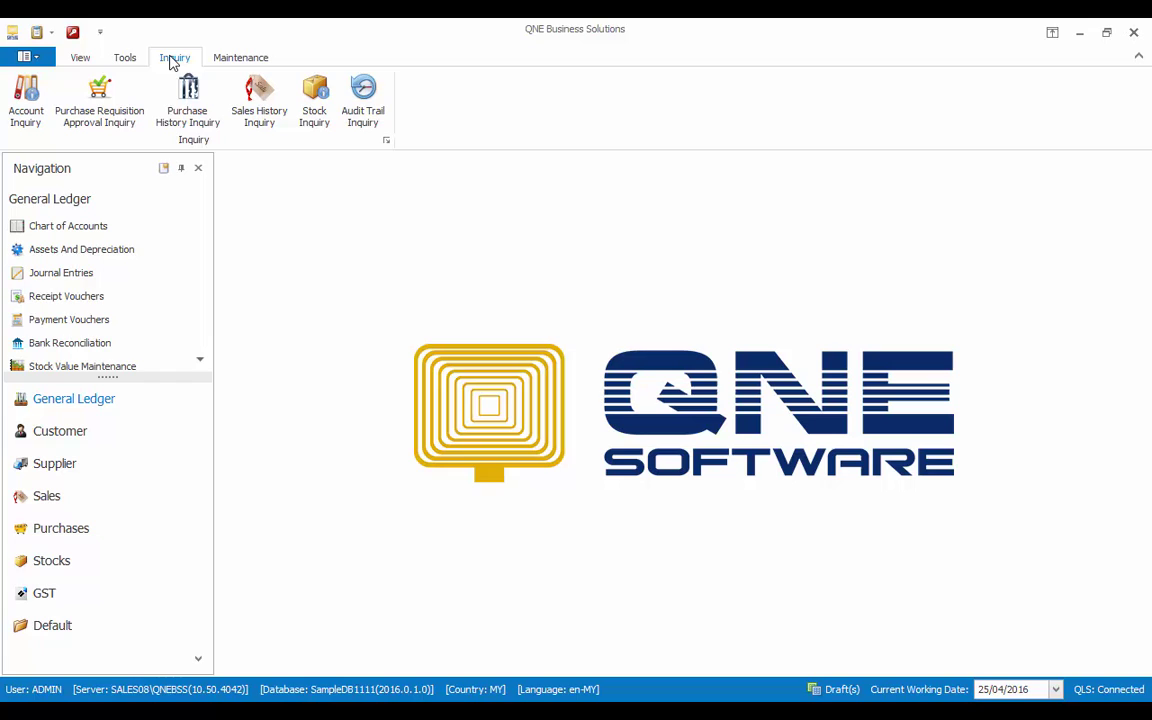
click(364, 128)
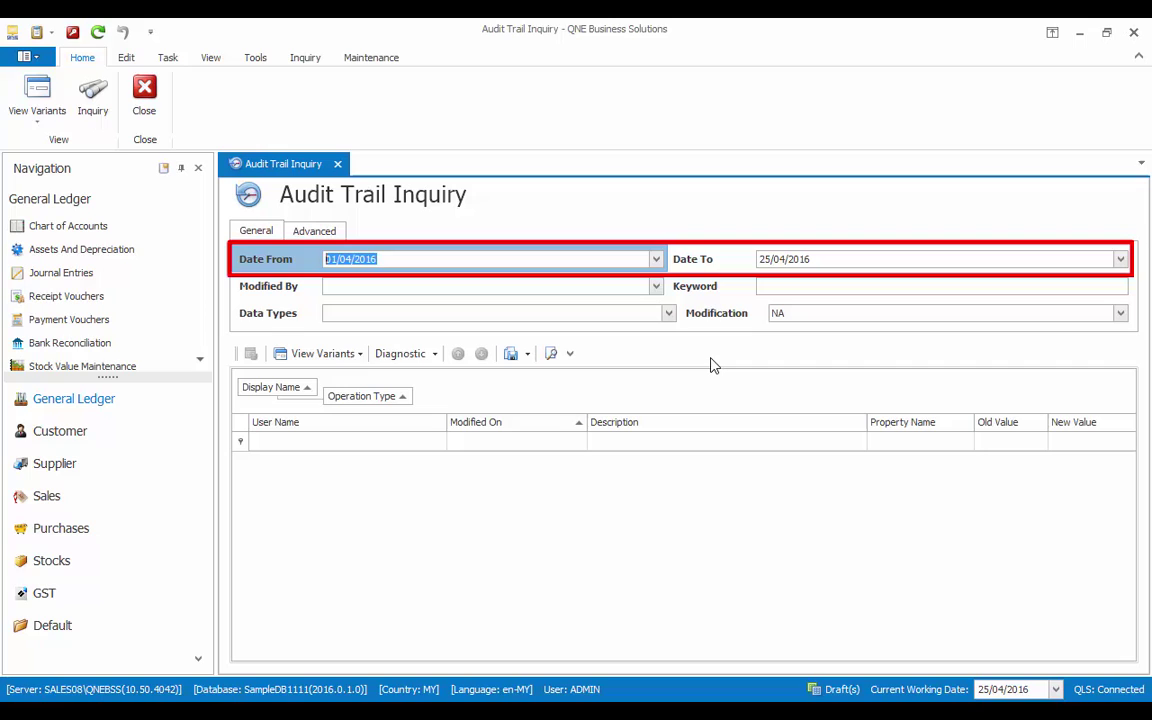
Examine the general filter options for date range, modifying user, keyword, data types and modification.
click(657, 259)
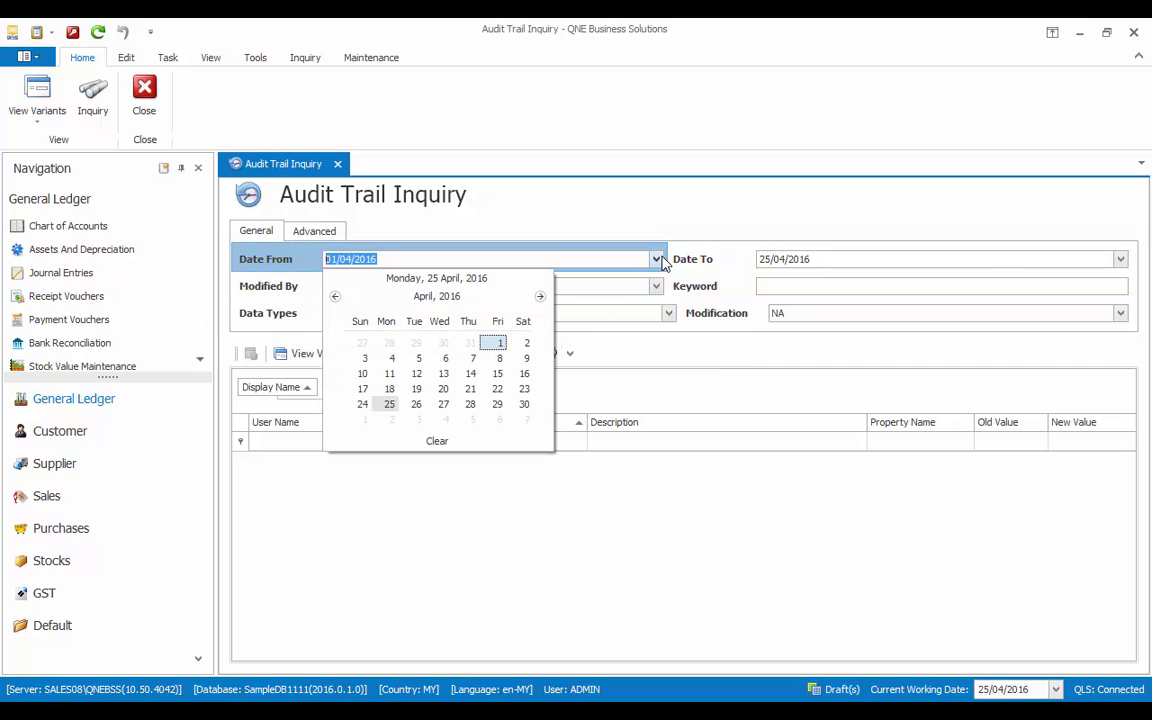
click(1120, 259)
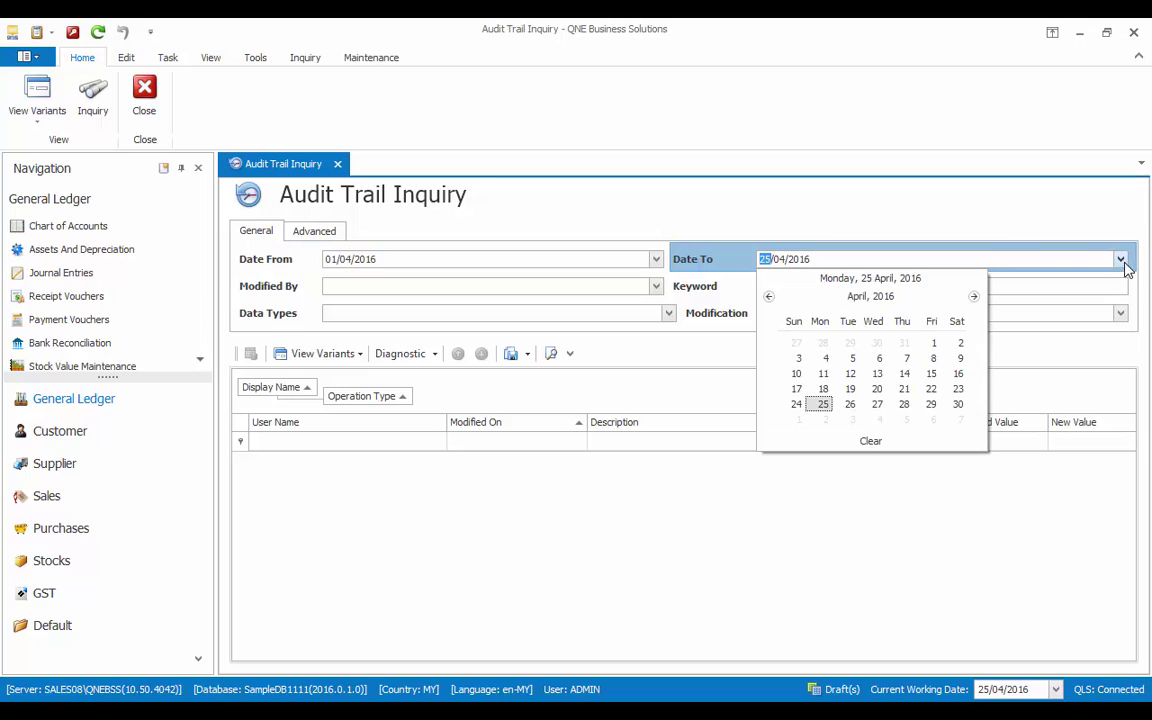
click(985, 226)
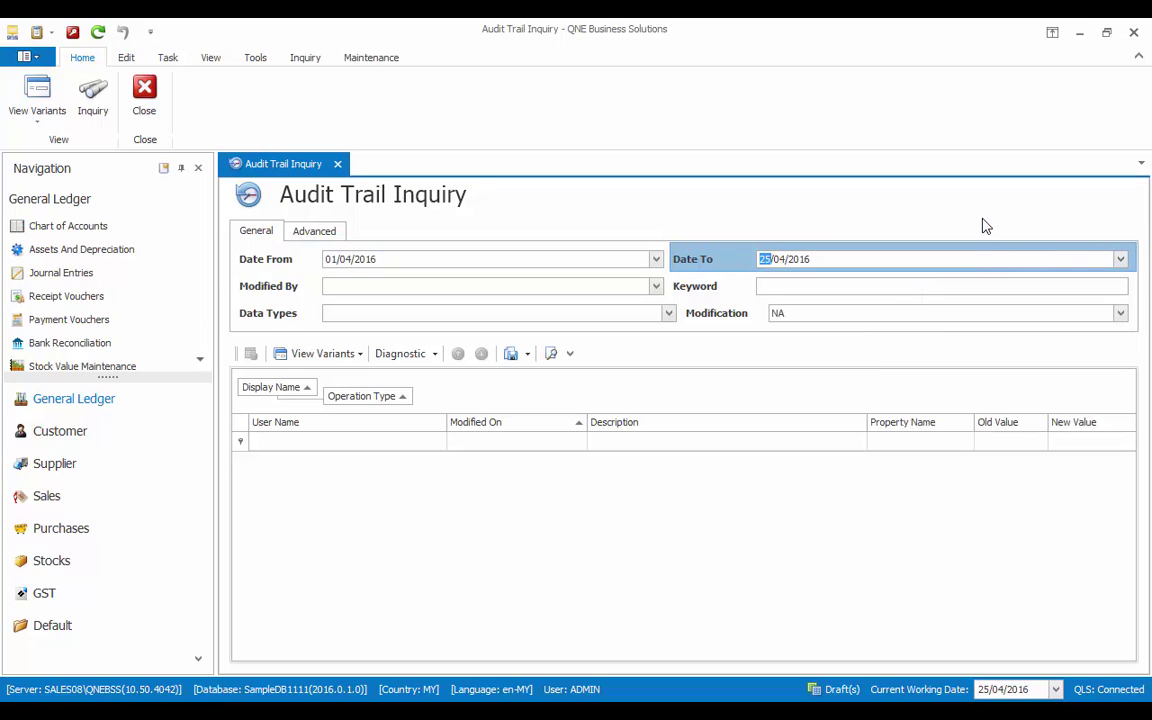
click(657, 287)
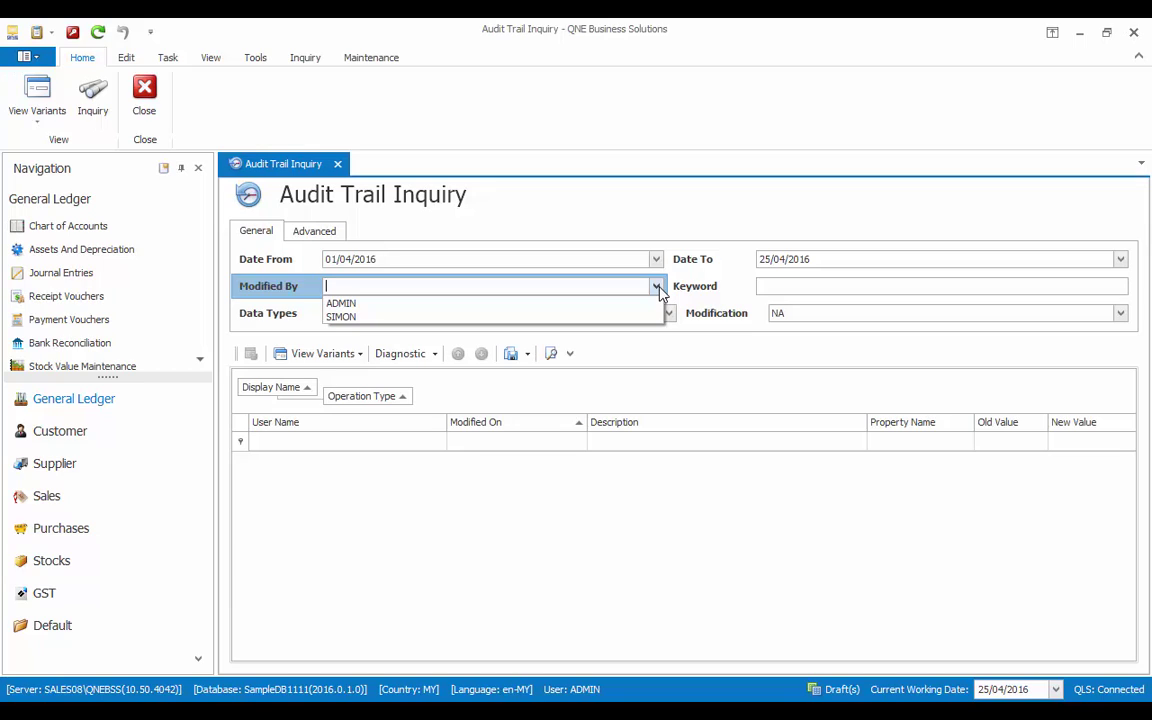
click(897, 288)
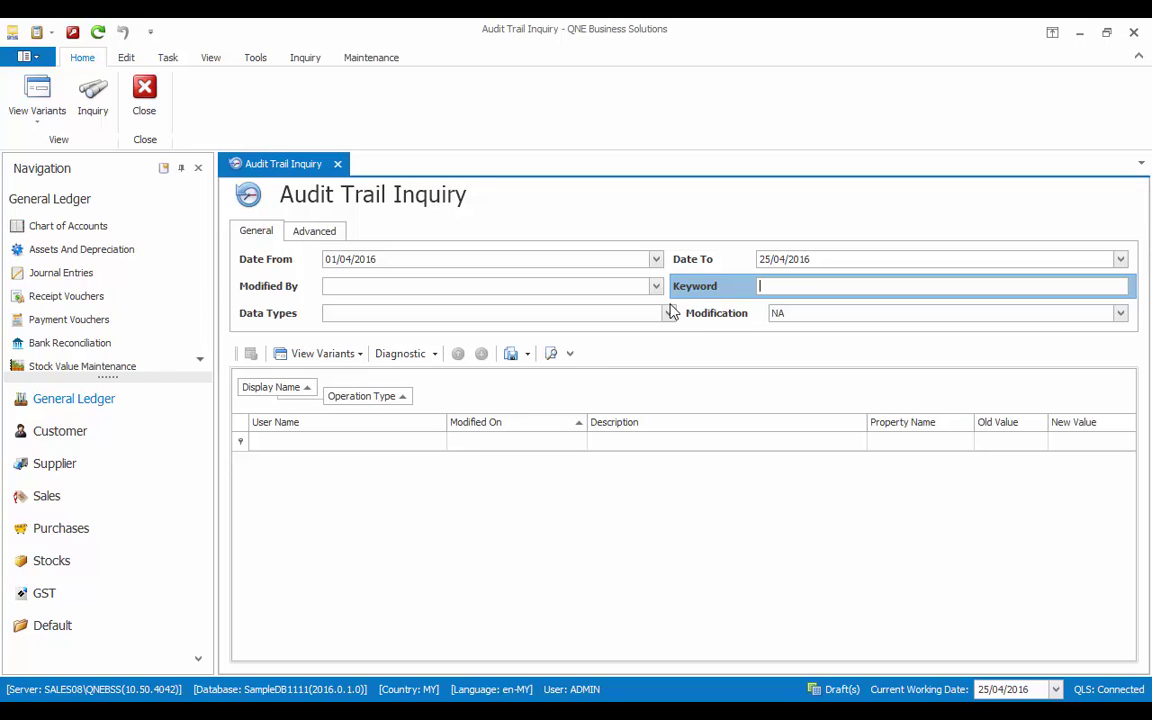
click(668, 313)
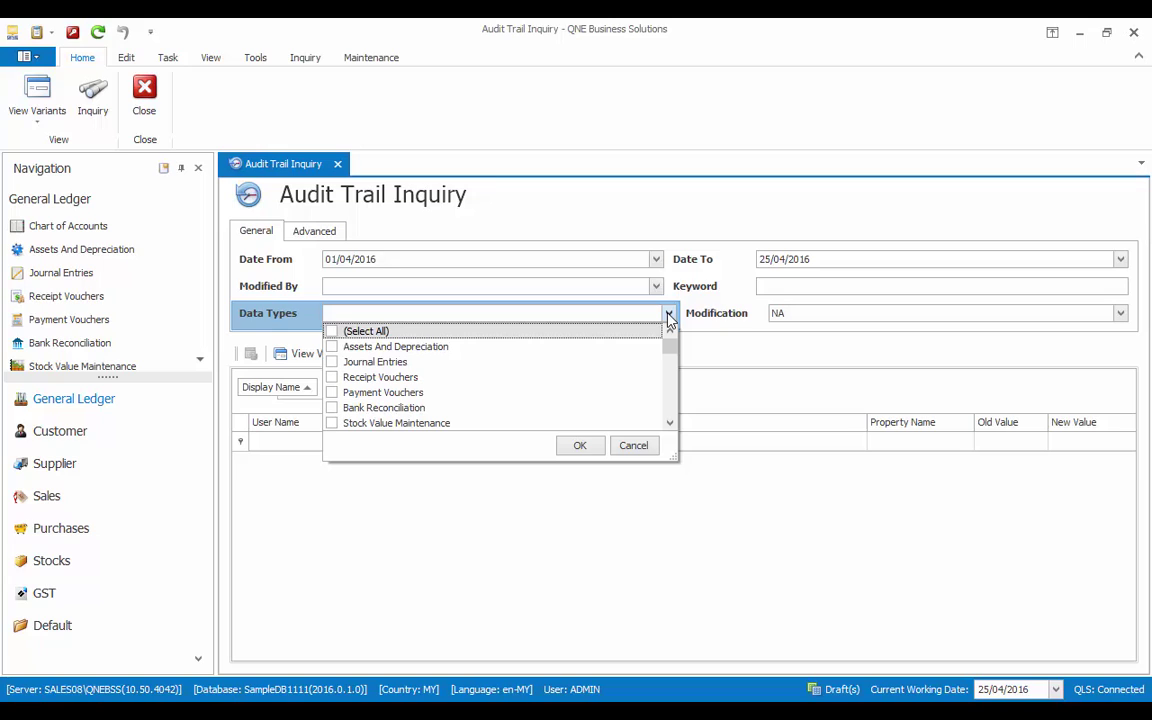
scroll(620, 366, down, 10)
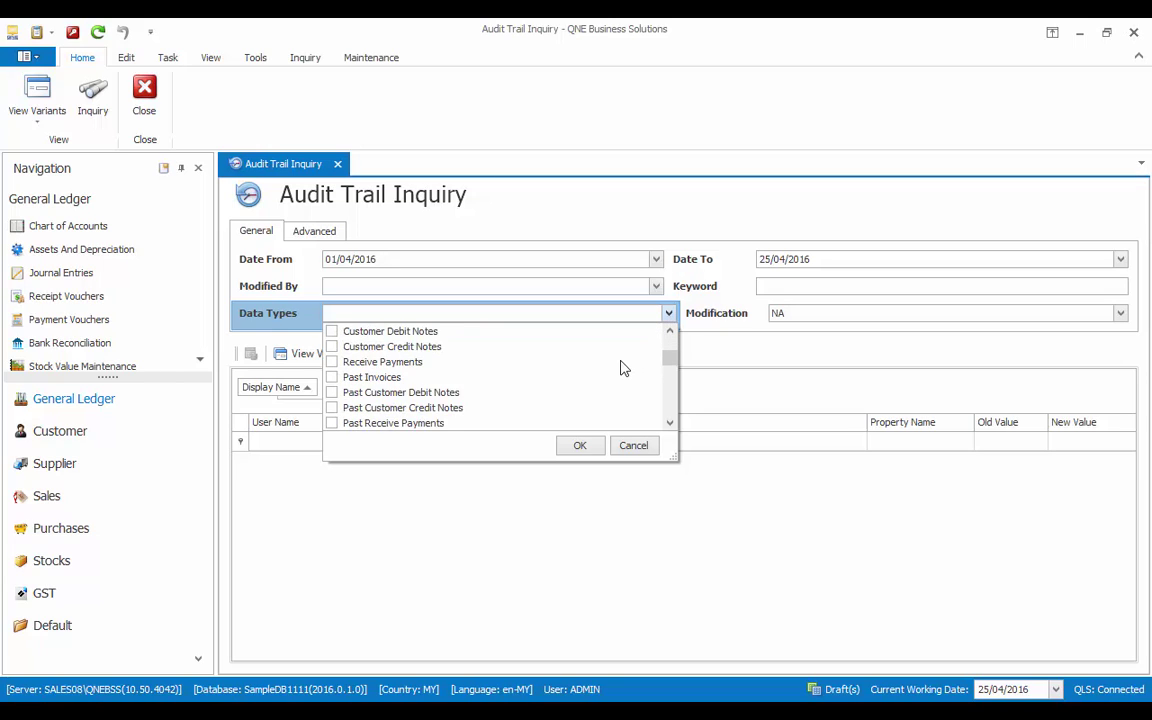
scroll(620, 368, down, 10)
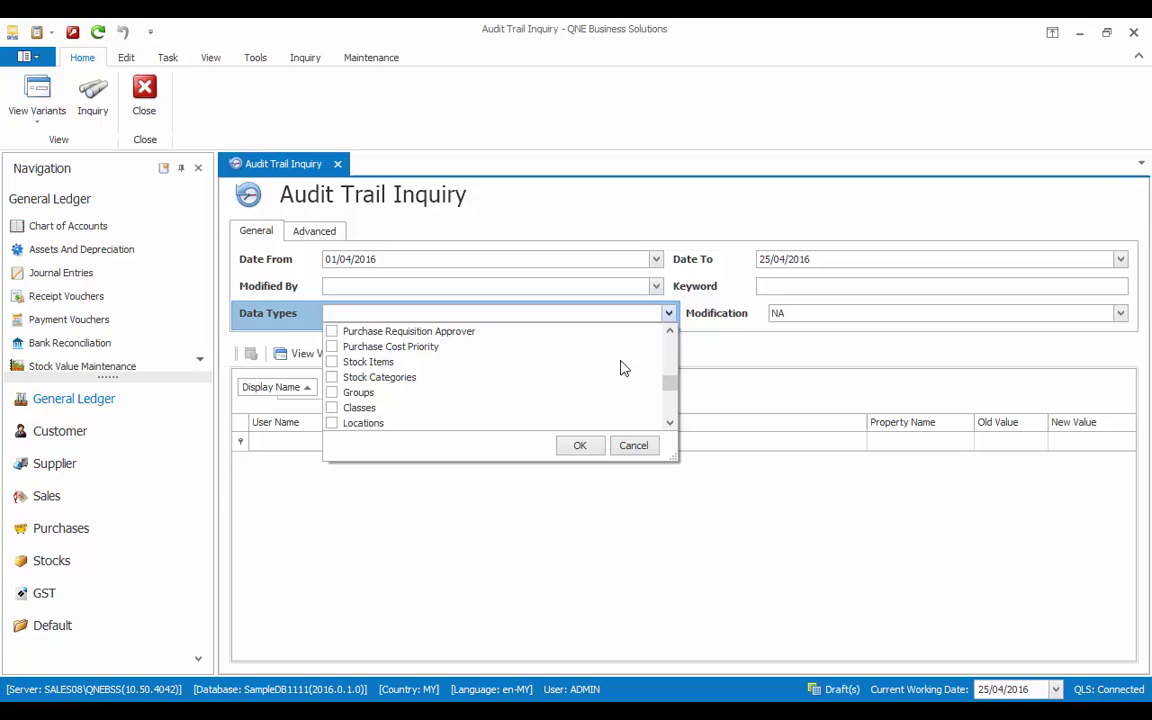
click(880, 314)
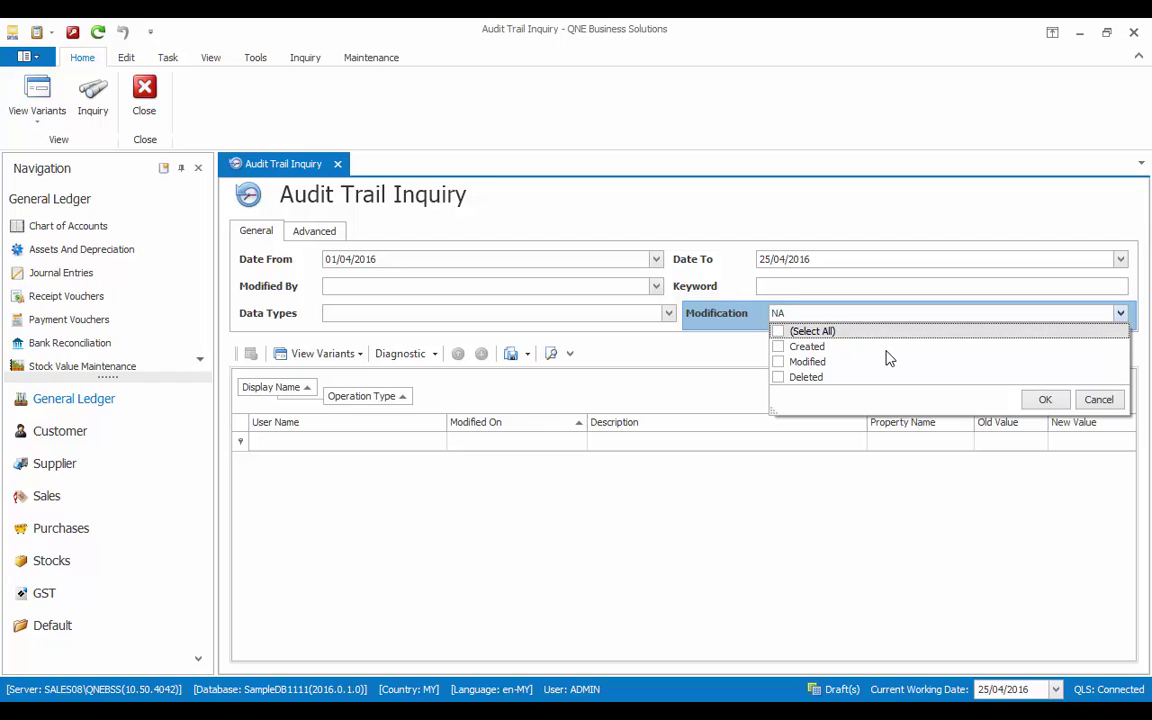
Examine the advanced filter options available for object type and operation type.
click(309, 238)
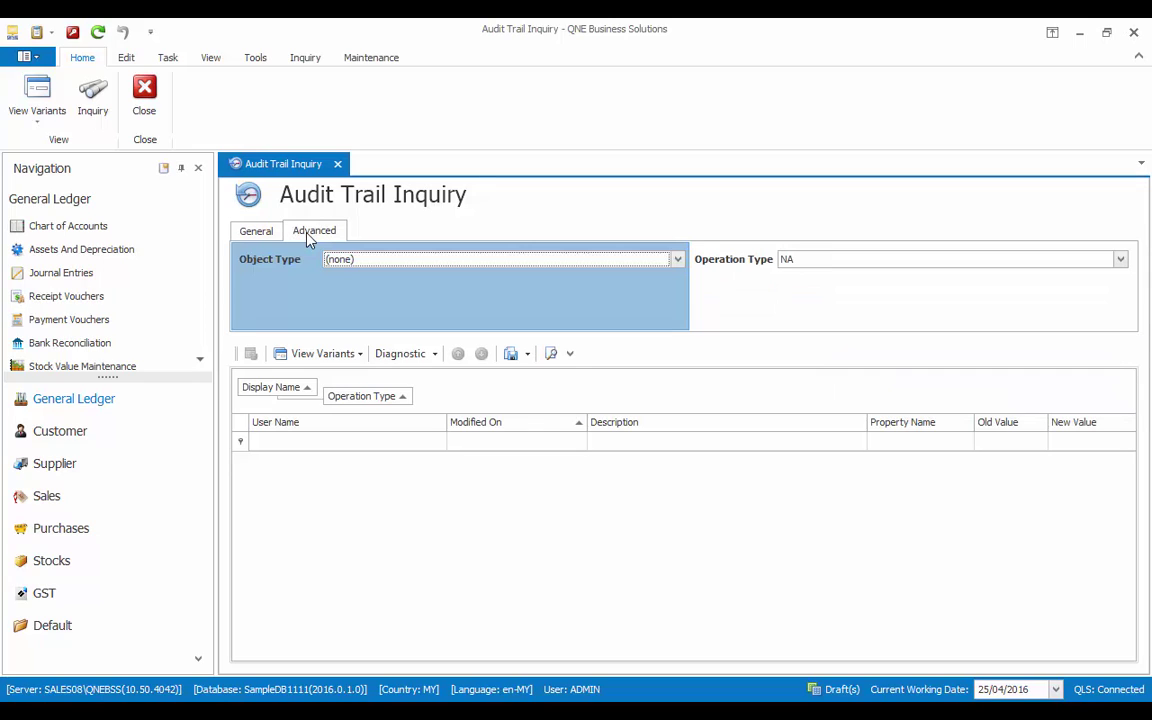
click(535, 261)
scroll(545, 310, down, 4)
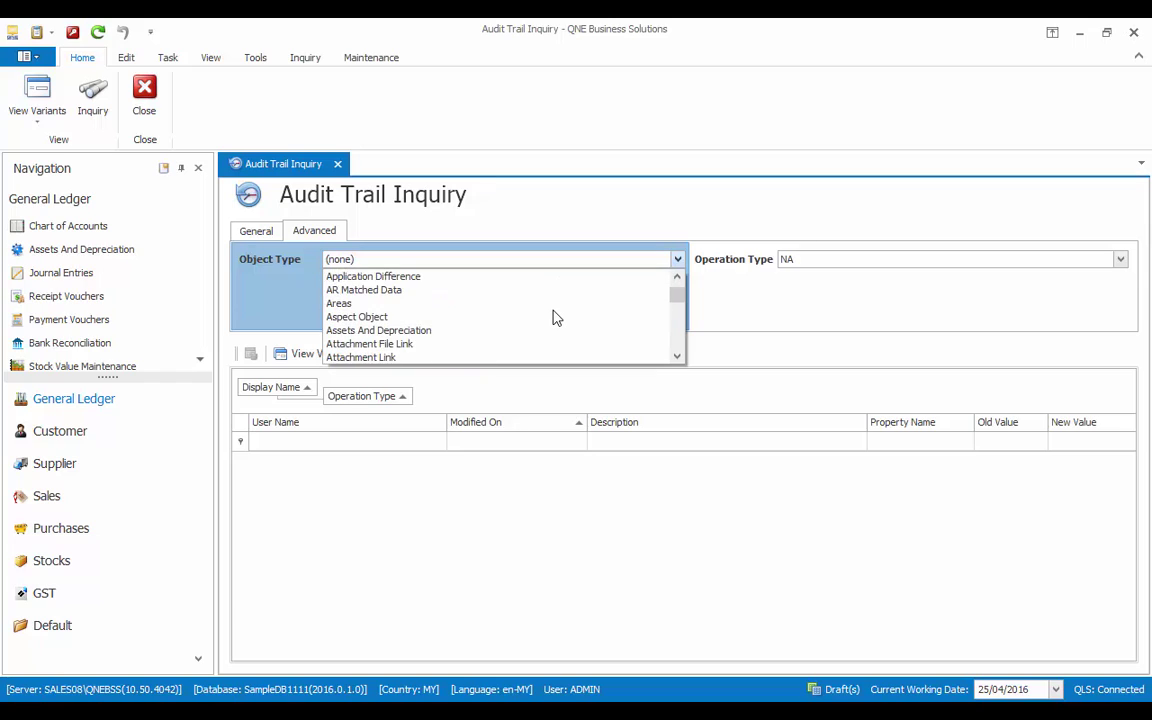
scroll(557, 318, down, 10)
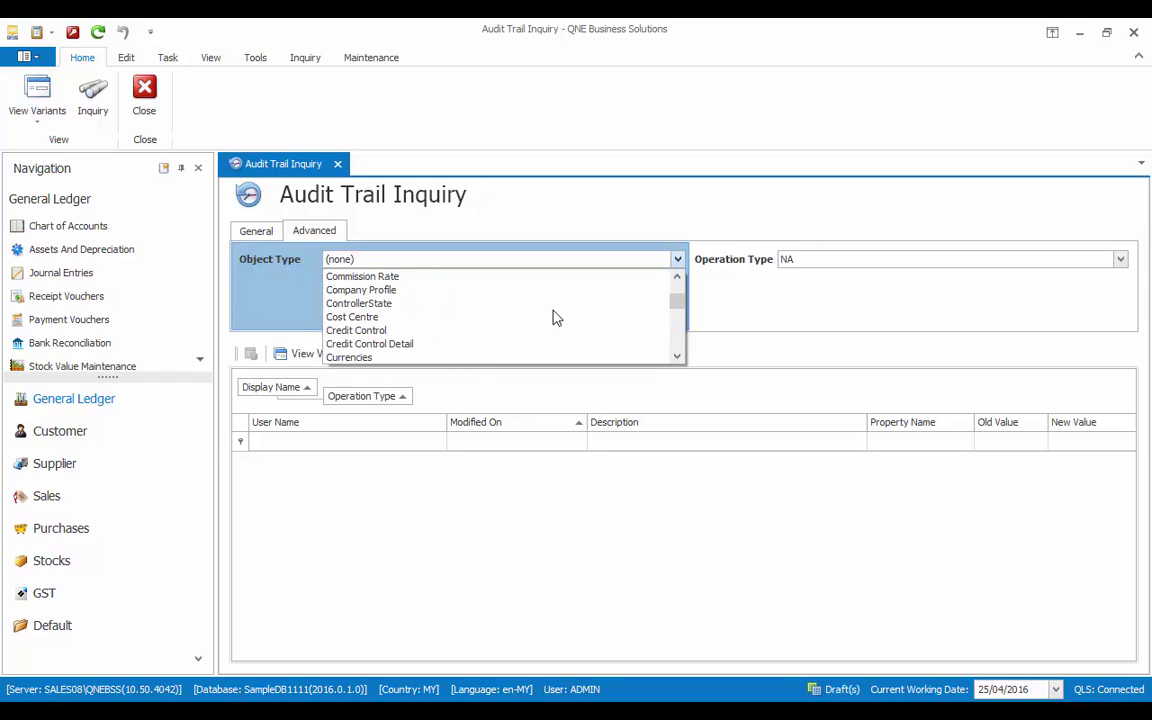
scroll(557, 318, down, 2)
scroll(555, 317, down, 5)
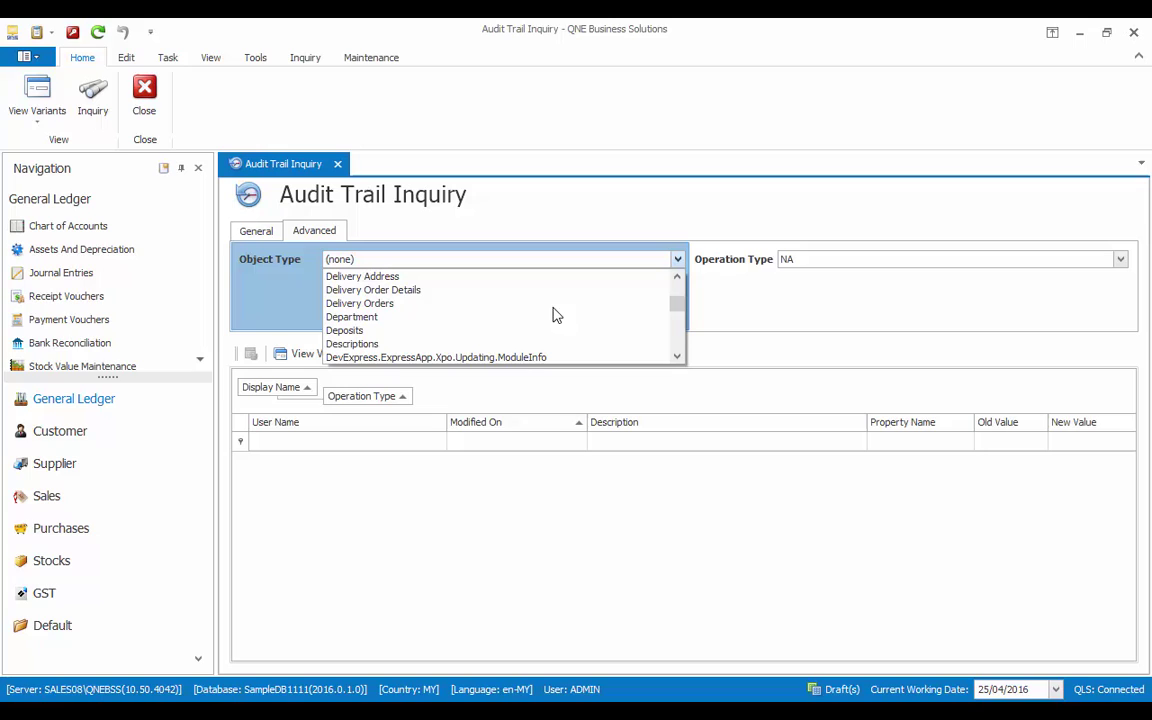
click(920, 264)
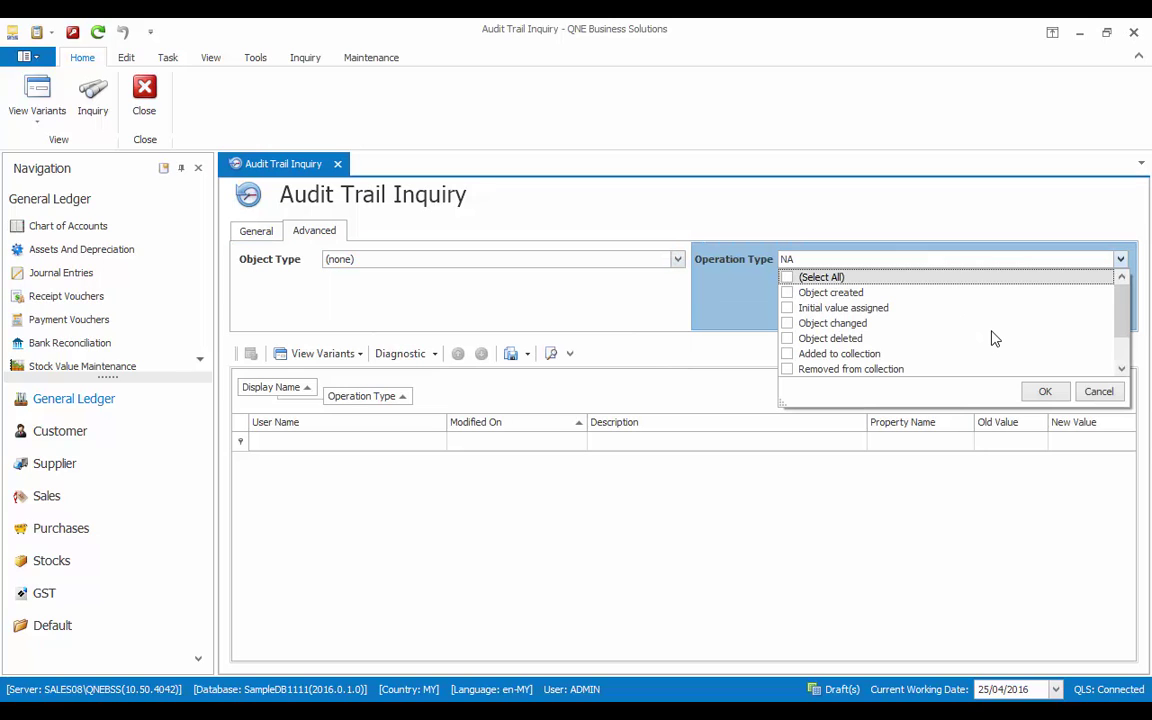
scroll(993, 338, down, 1)
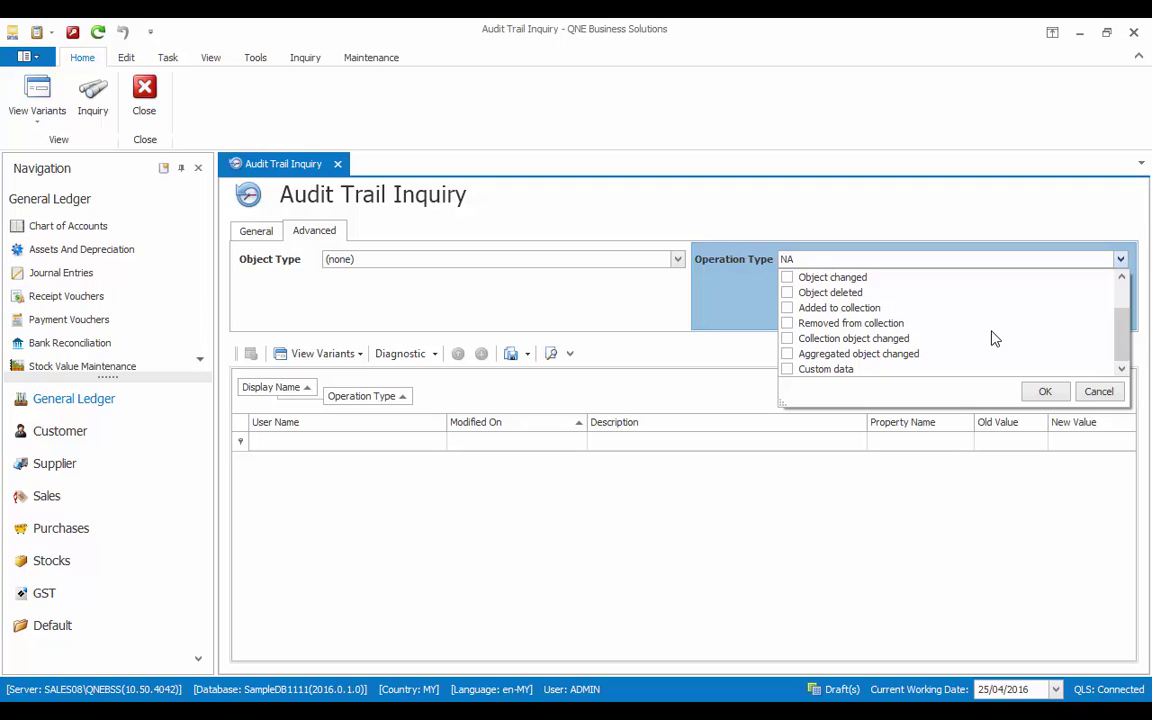
click(256, 233)
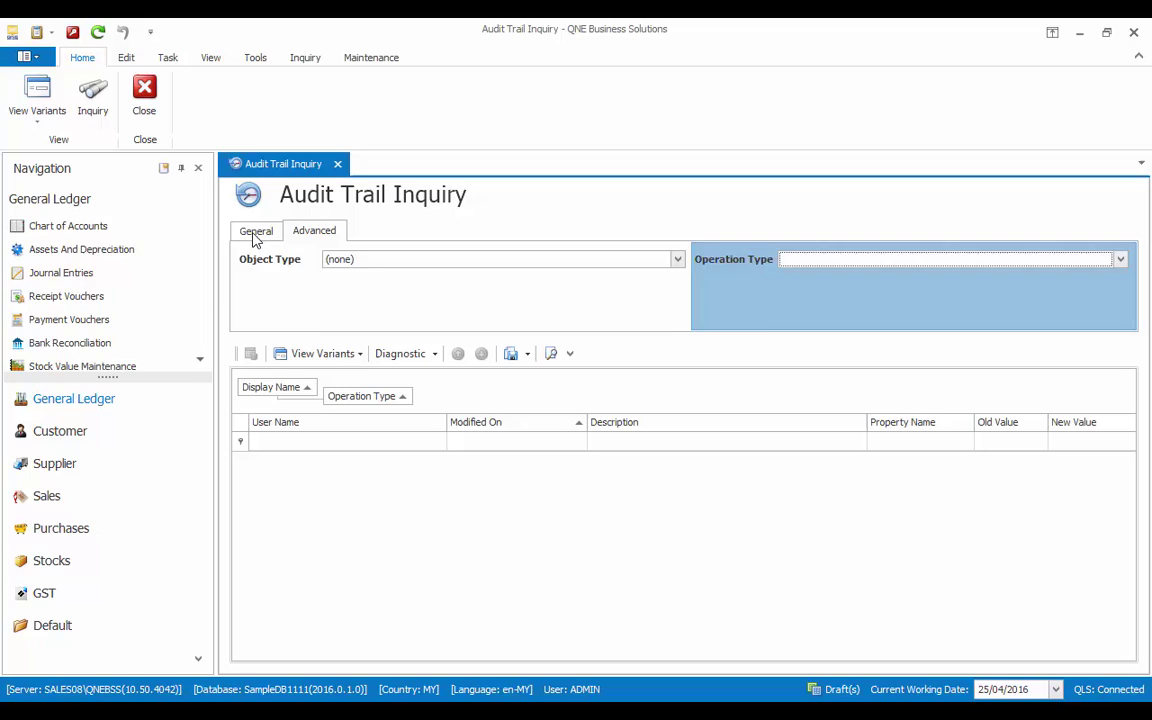
Set the general date range filter from 01/04/2016 to 30/04/2016.
click(256, 231)
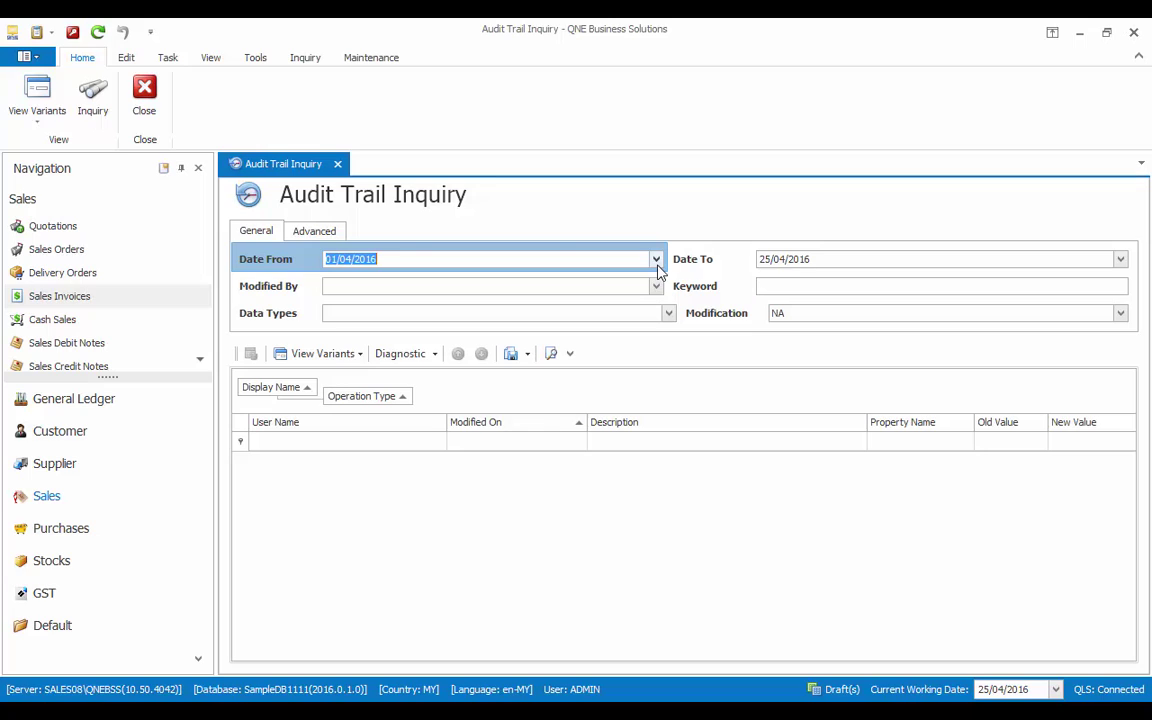
click(656, 262)
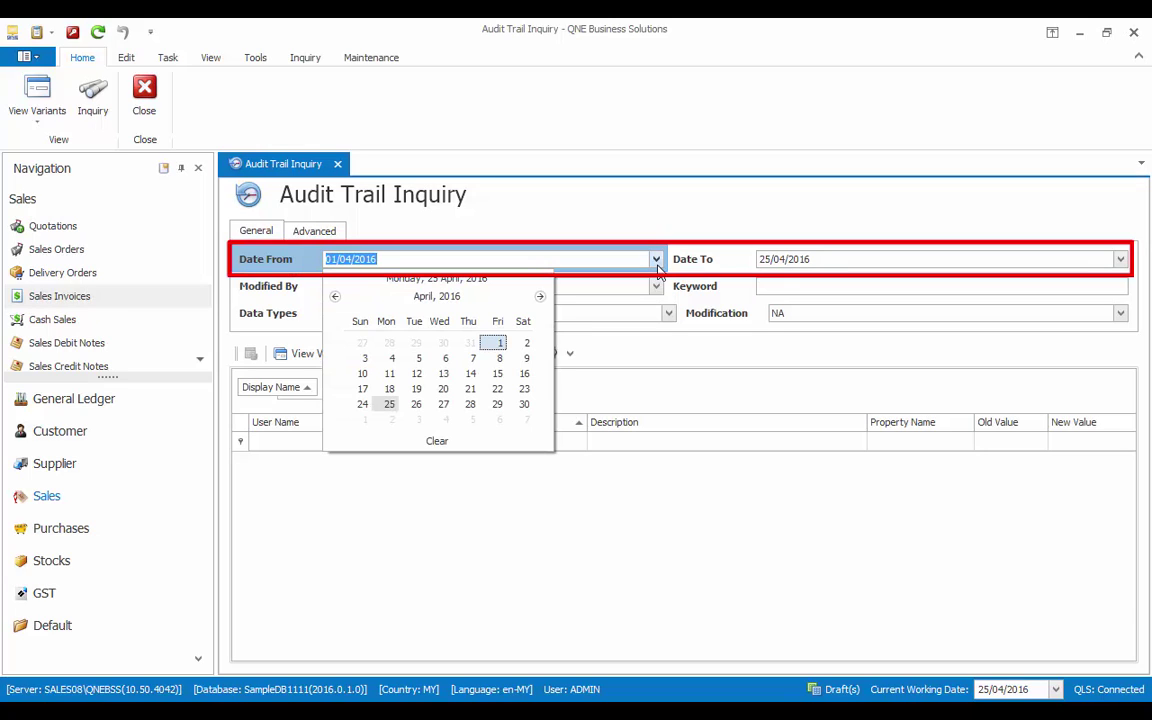
click(499, 344)
click(1120, 259)
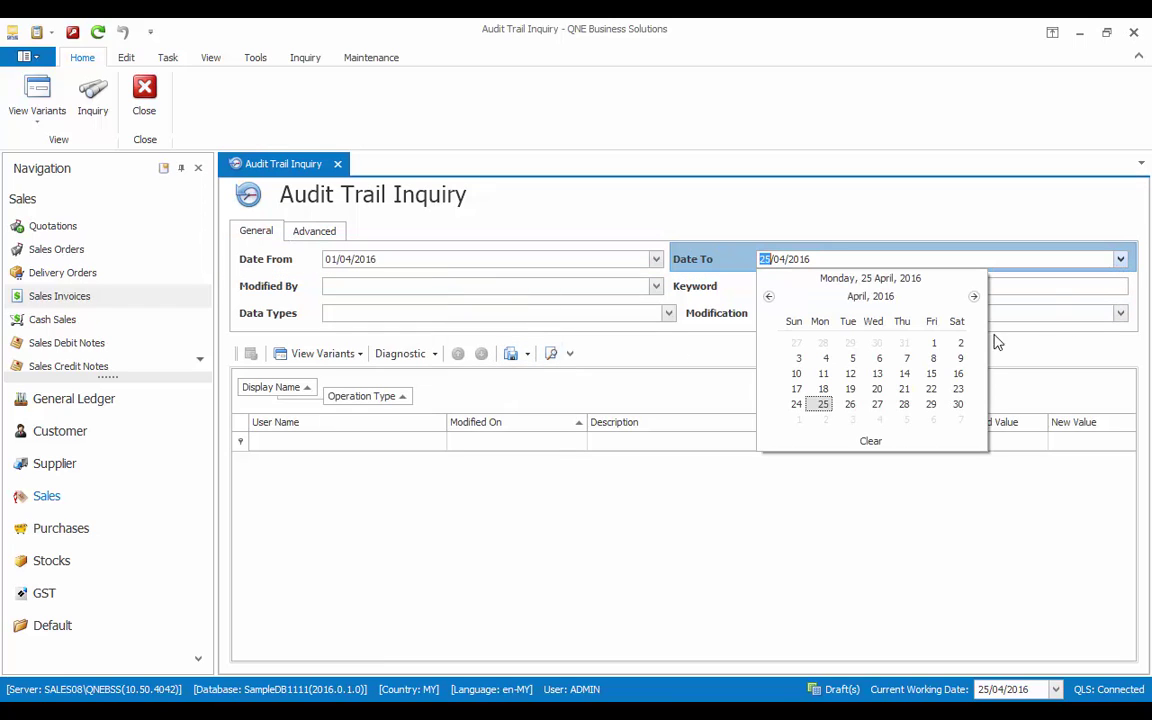
click(957, 404)
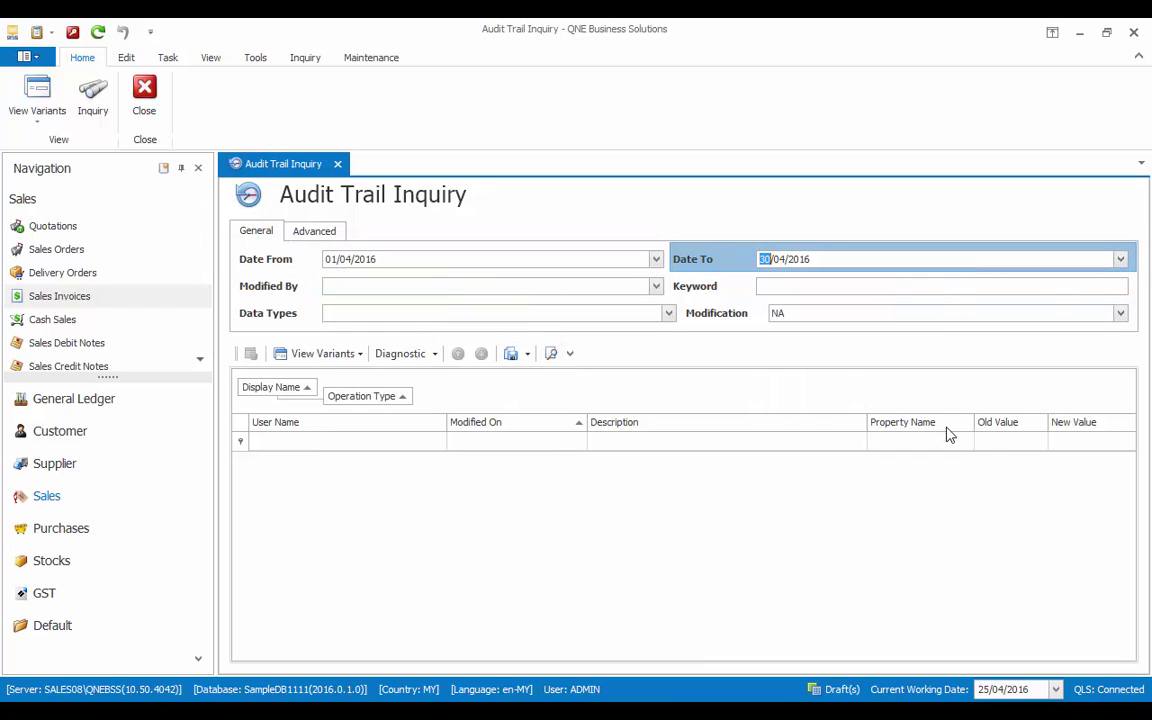
Filter by the non-ADMIN user and the Modified modification type, and run the inquiry.
click(655, 287)
click(620, 316)
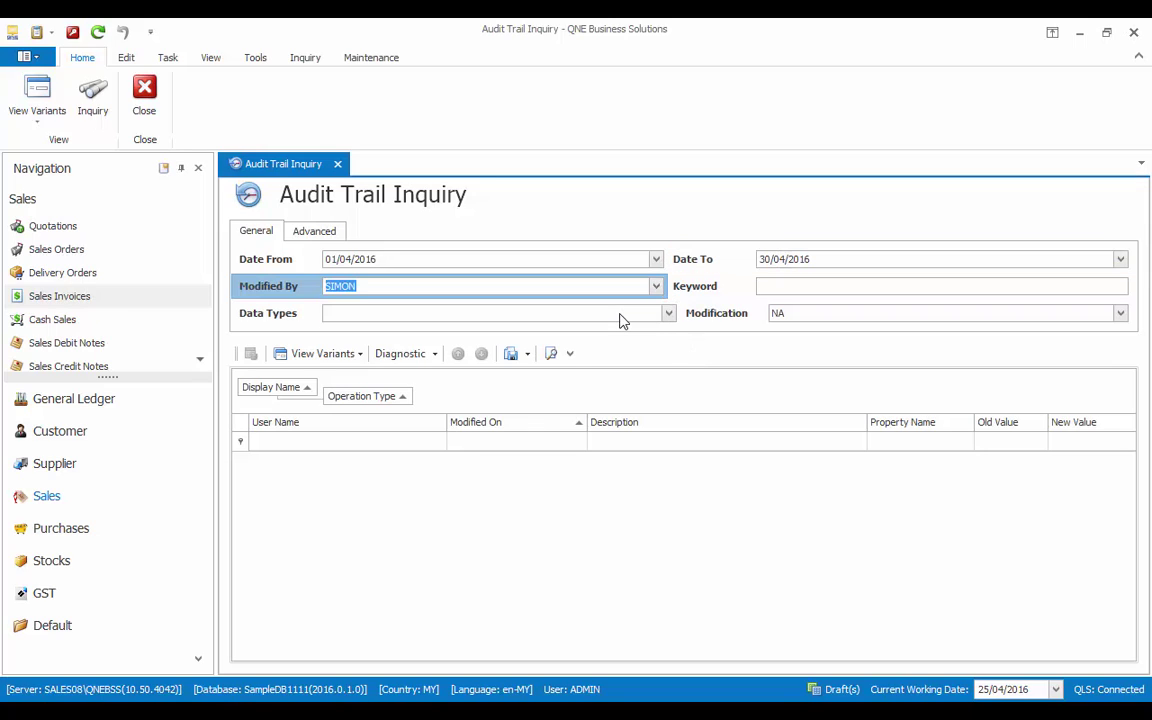
click(784, 320)
click(805, 362)
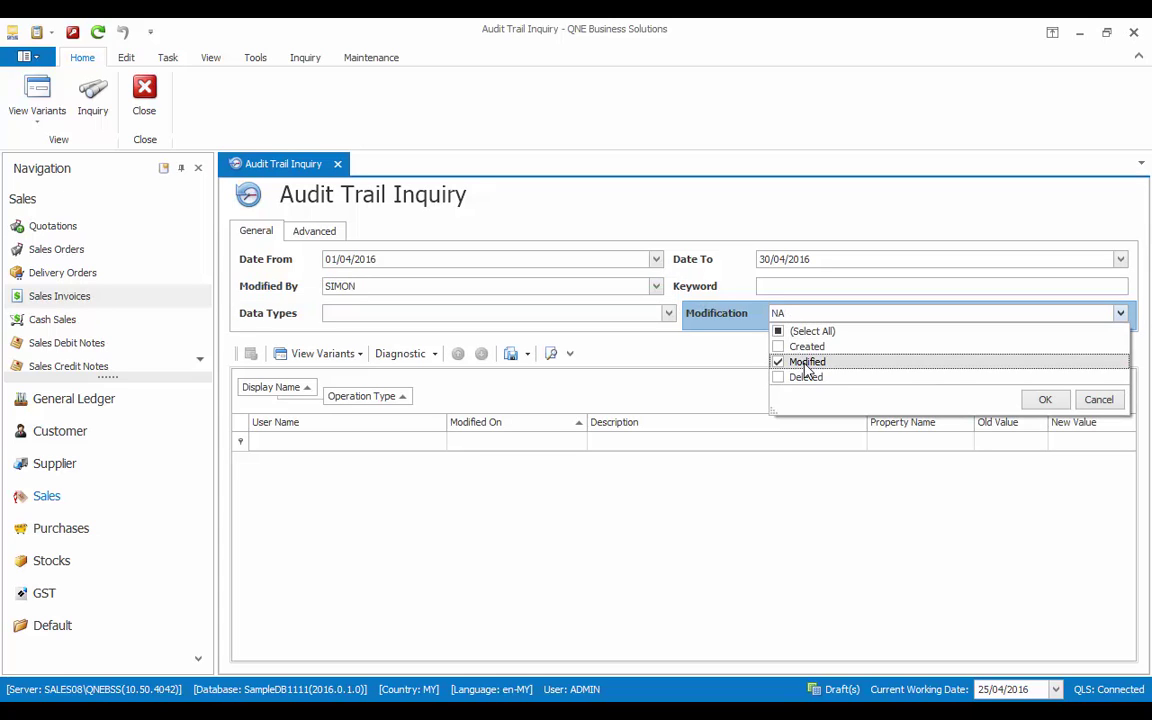
click(1042, 400)
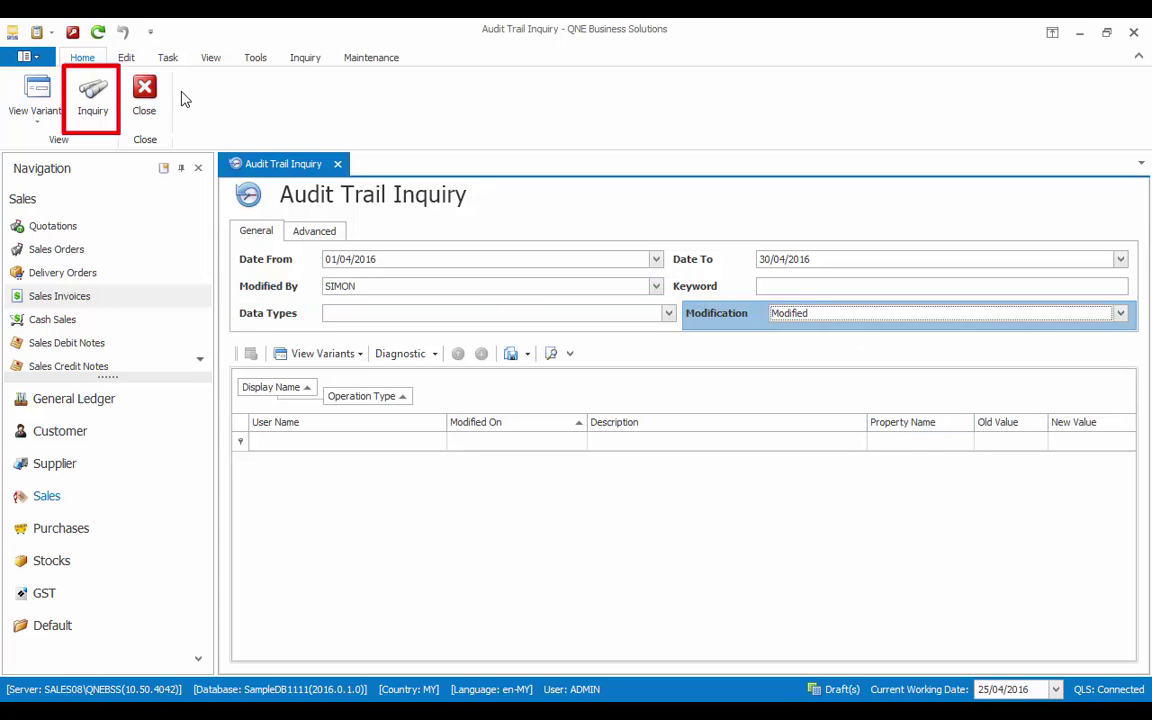
click(93, 98)
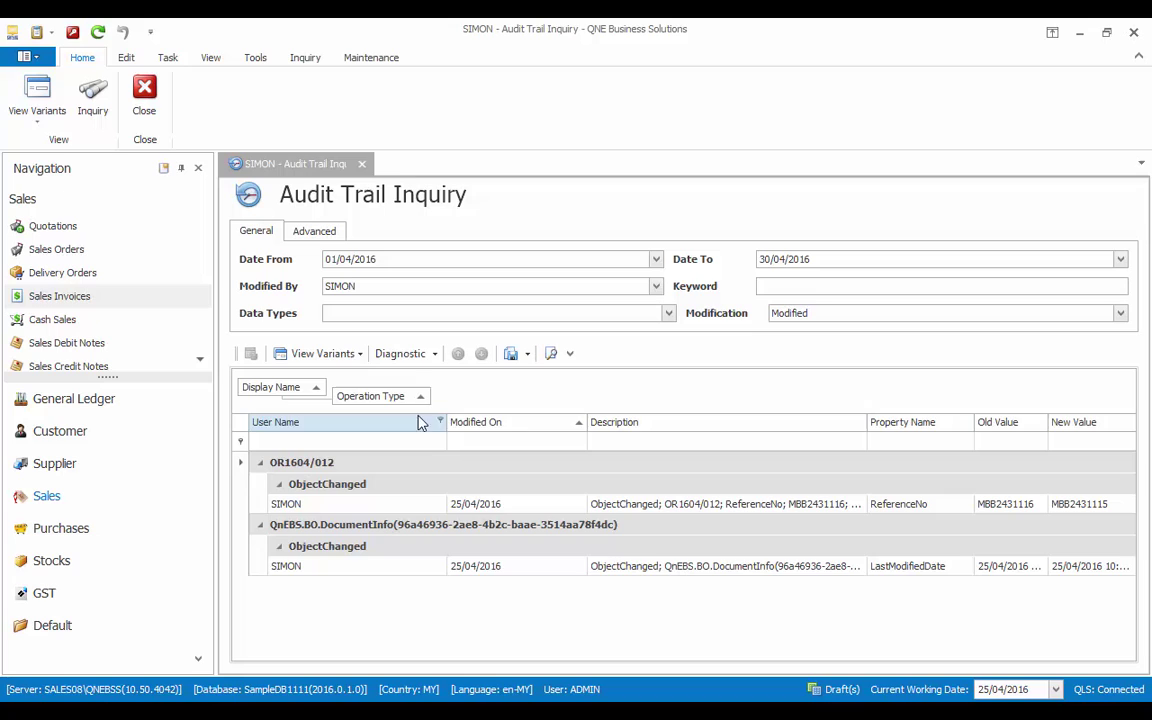
Regroup the results by Modified On and Operation Type, moving Display Name back among the columns beside User Name.
mouse_move(470, 424)
mouse_down()
mouse_move(430, 405)
mouse_move(460, 402)
mouse_move(430, 410)
mouse_move(445, 422)
mouse_up()
drag(380, 396, 418, 428)
drag(280, 387, 412, 412)
drag(618, 420, 535, 392)
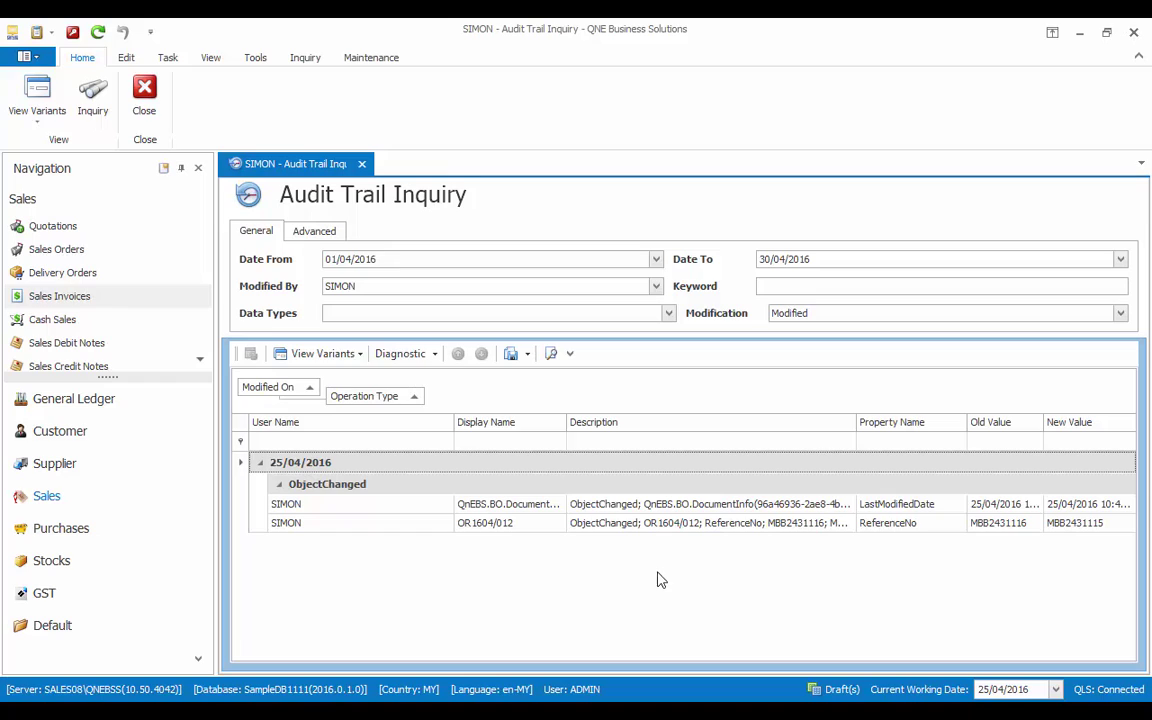
Clear the Modified By filter and enter the purchase order number as the keyword.
click(656, 287)
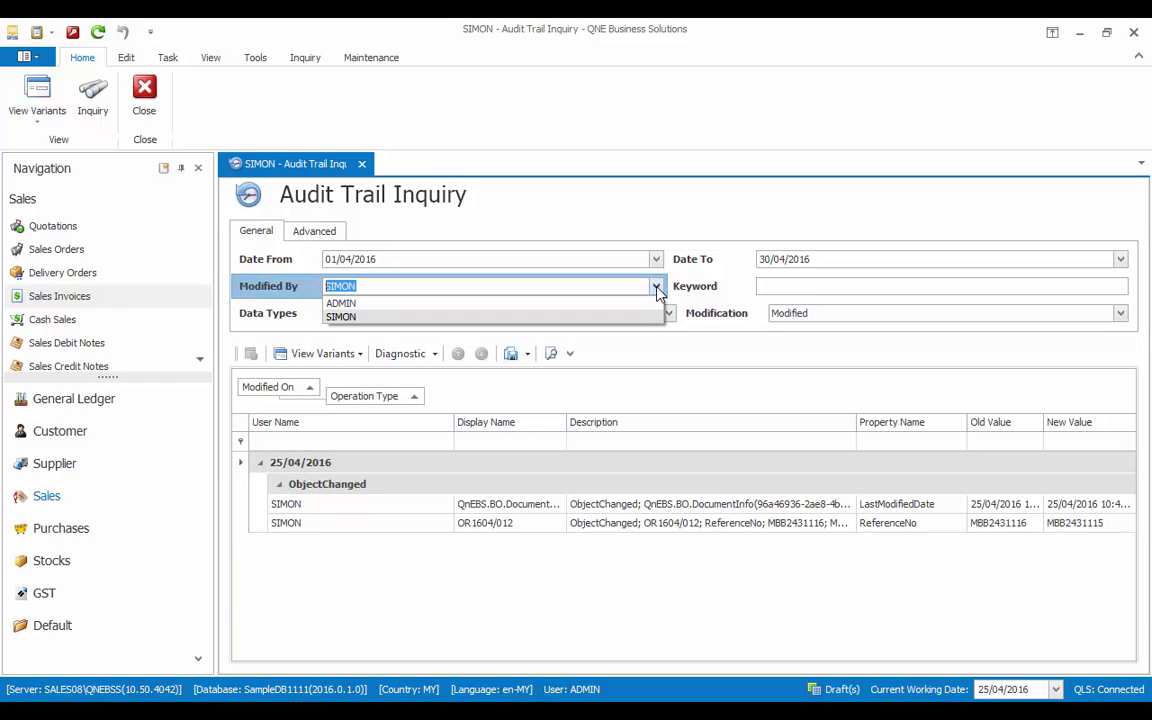
key(BackSpace)
key(Return)
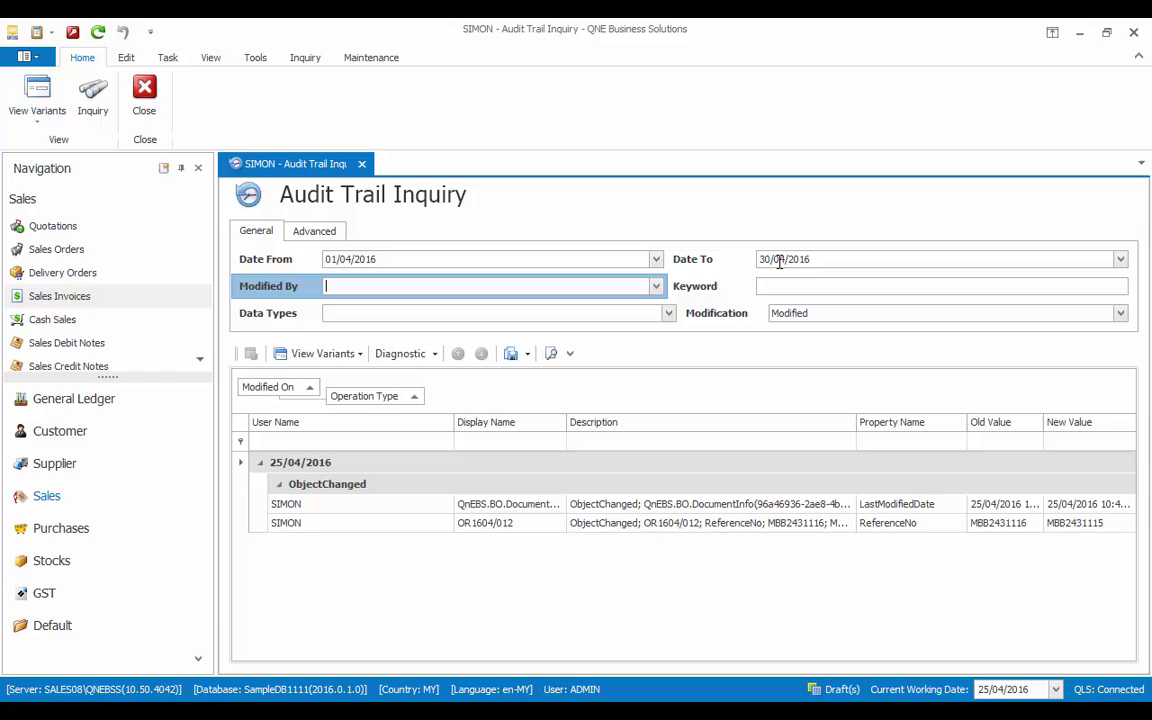
click(797, 283)
text(PO20160)
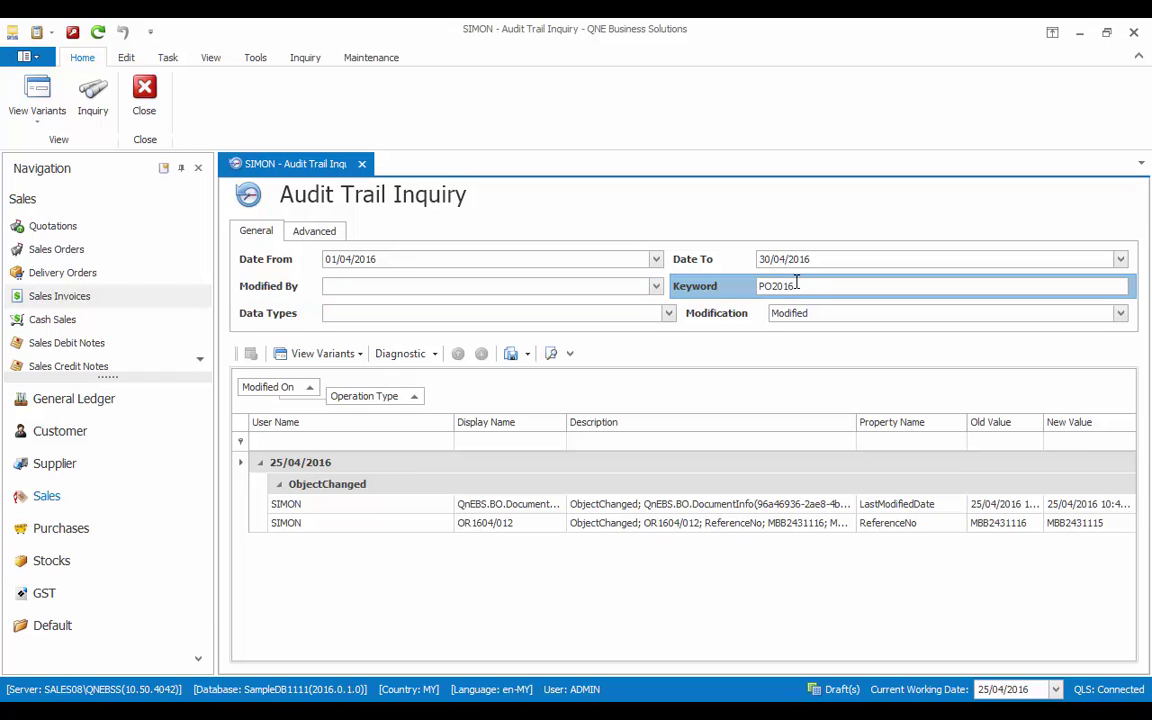
text(401)
Reset the Modification filter to NA by clearing all its options.
click(797, 314)
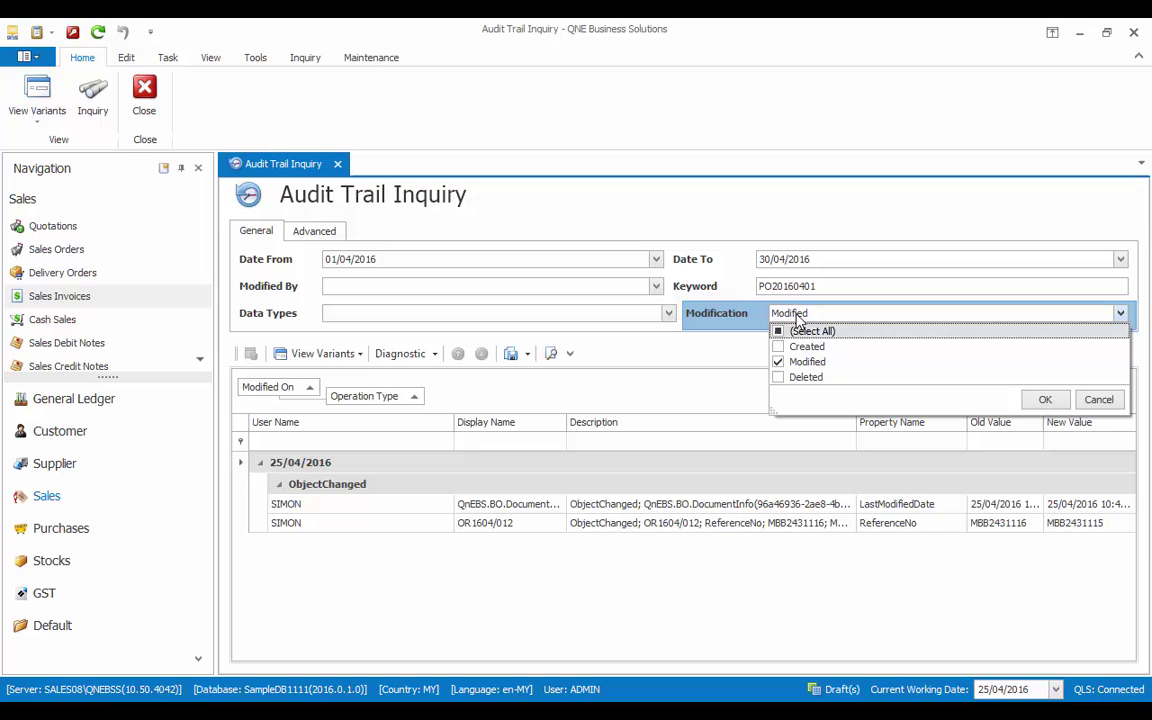
click(777, 330)
click(653, 321)
Restrict the data types filter to Invoices.
click(667, 314)
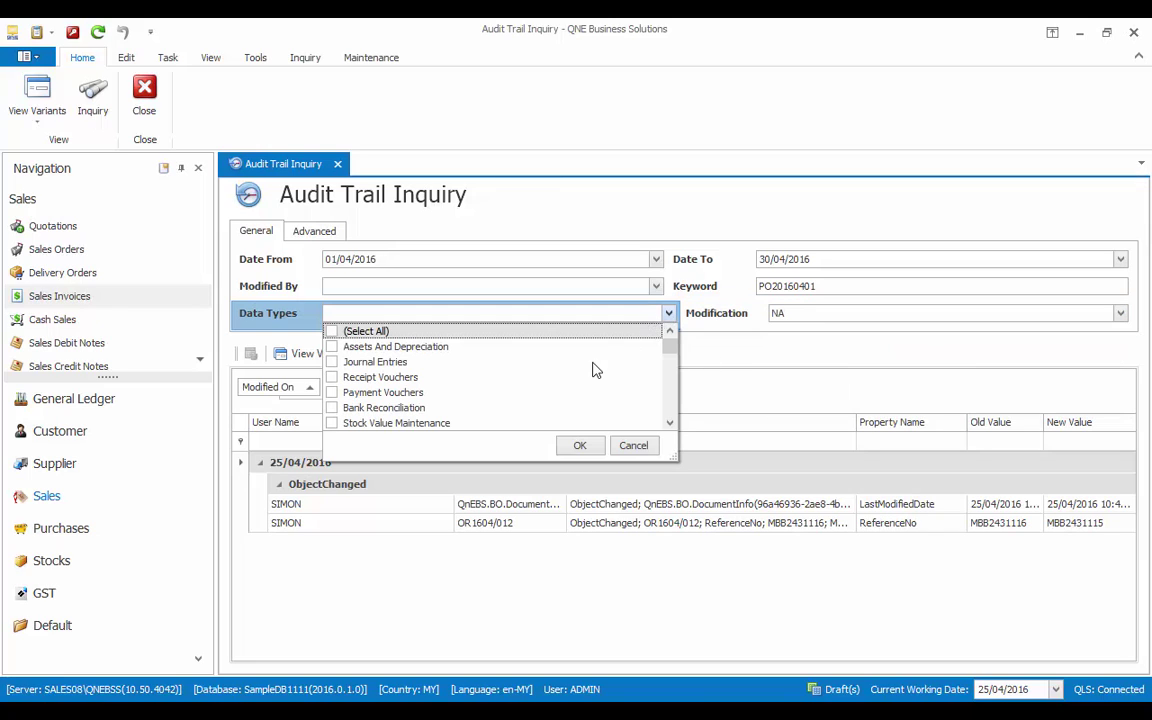
text(invo)
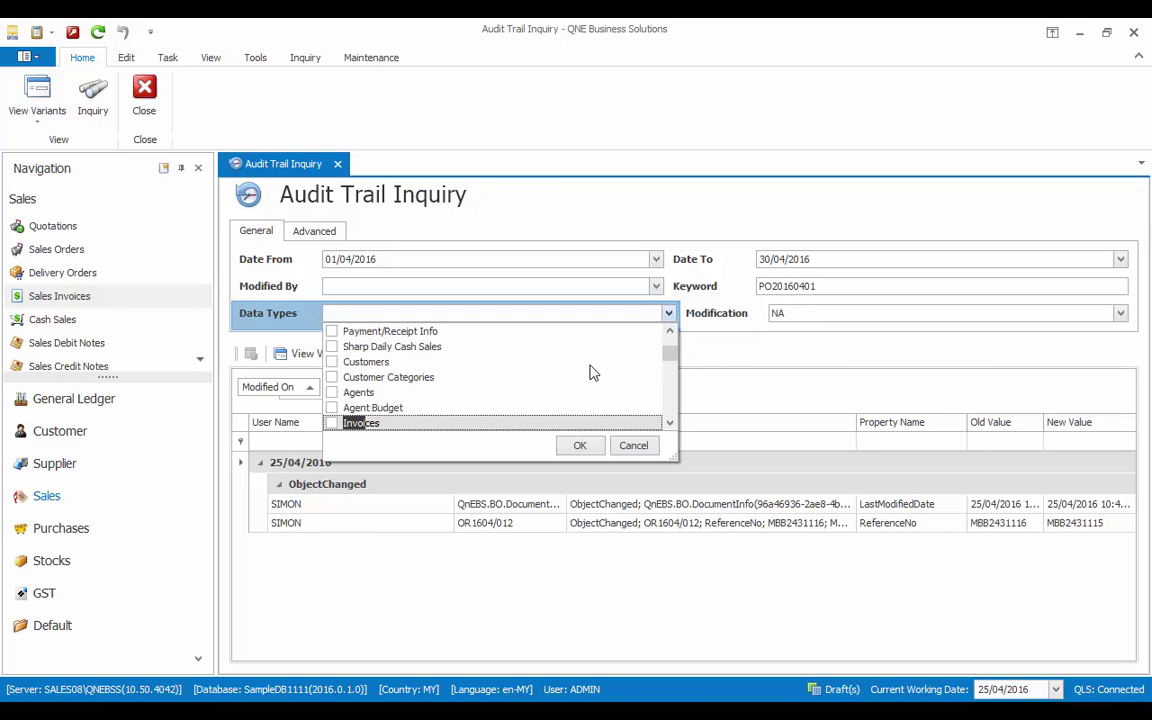
click(331, 423)
click(577, 445)
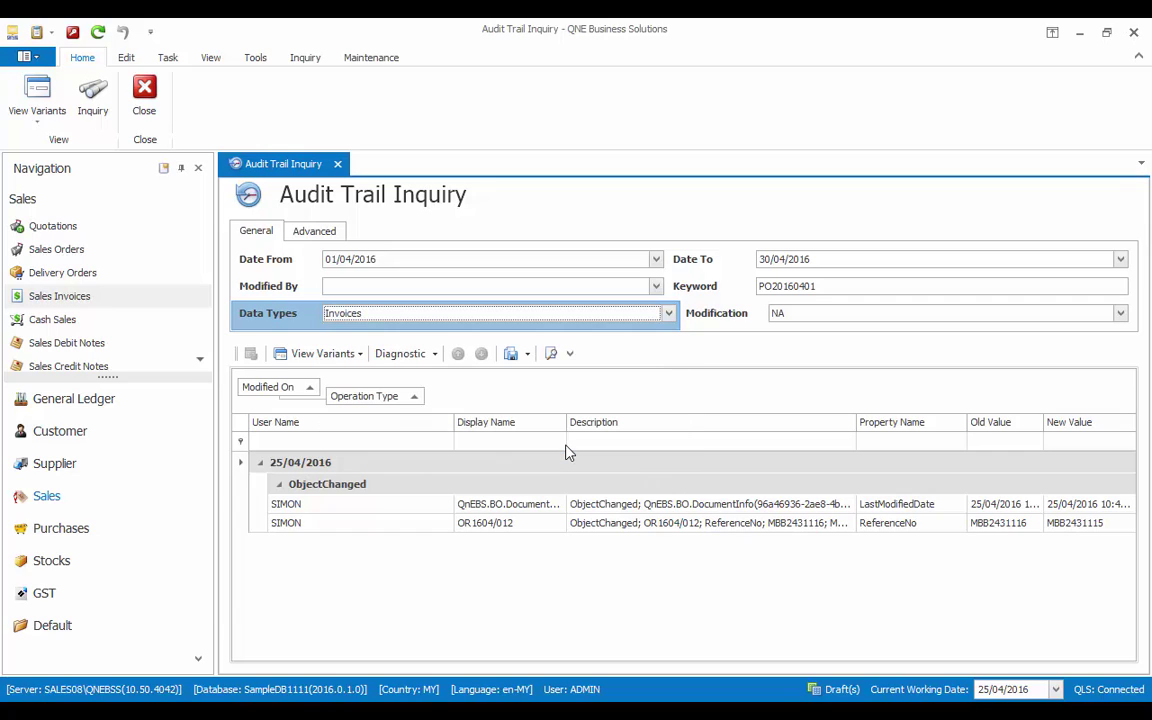
click(310, 230)
click(677, 259)
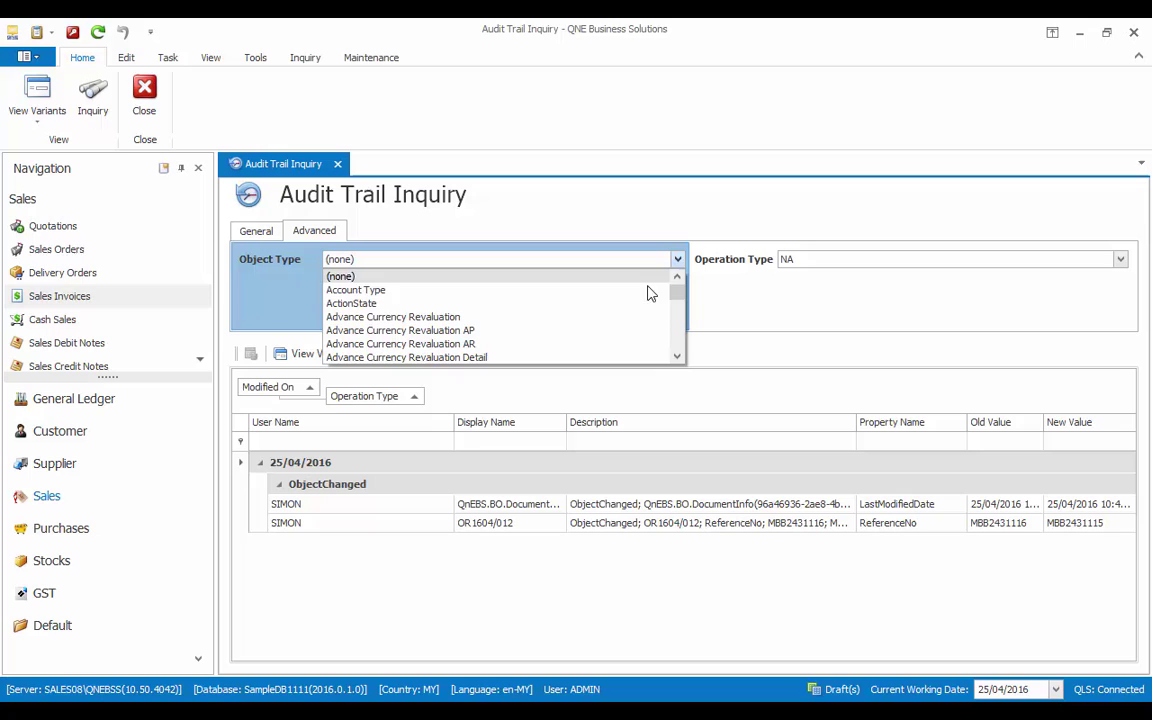
text(Invoice Details)
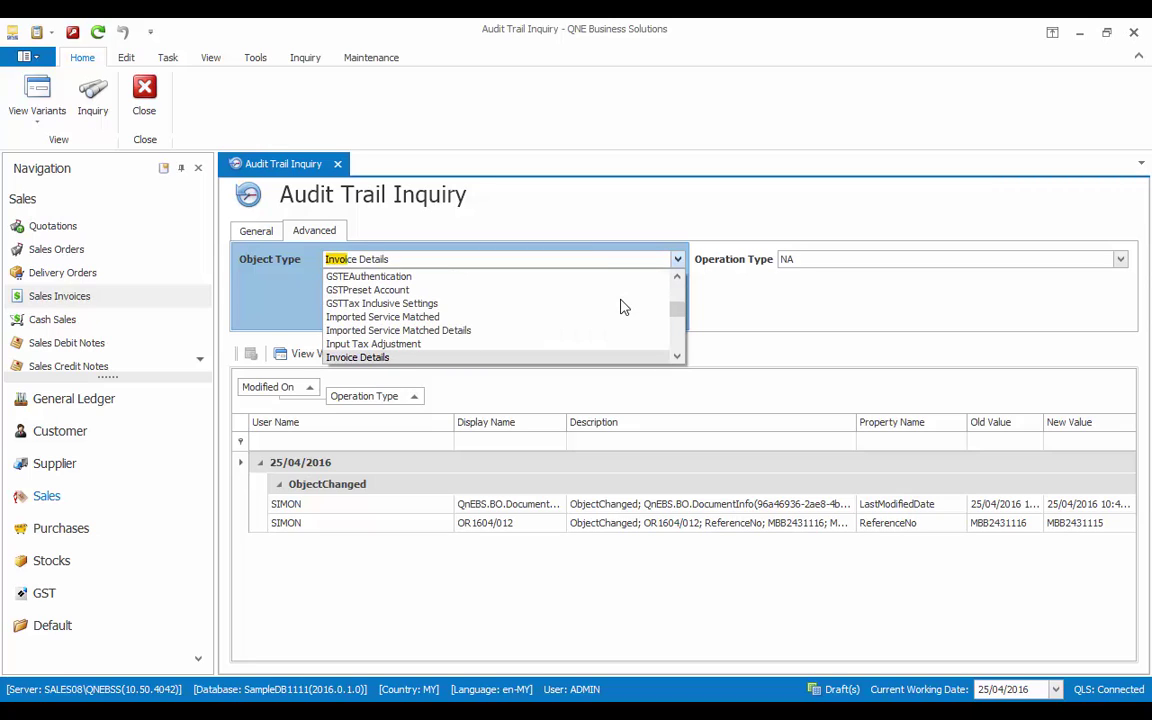
scroll(480, 360, down, 1)
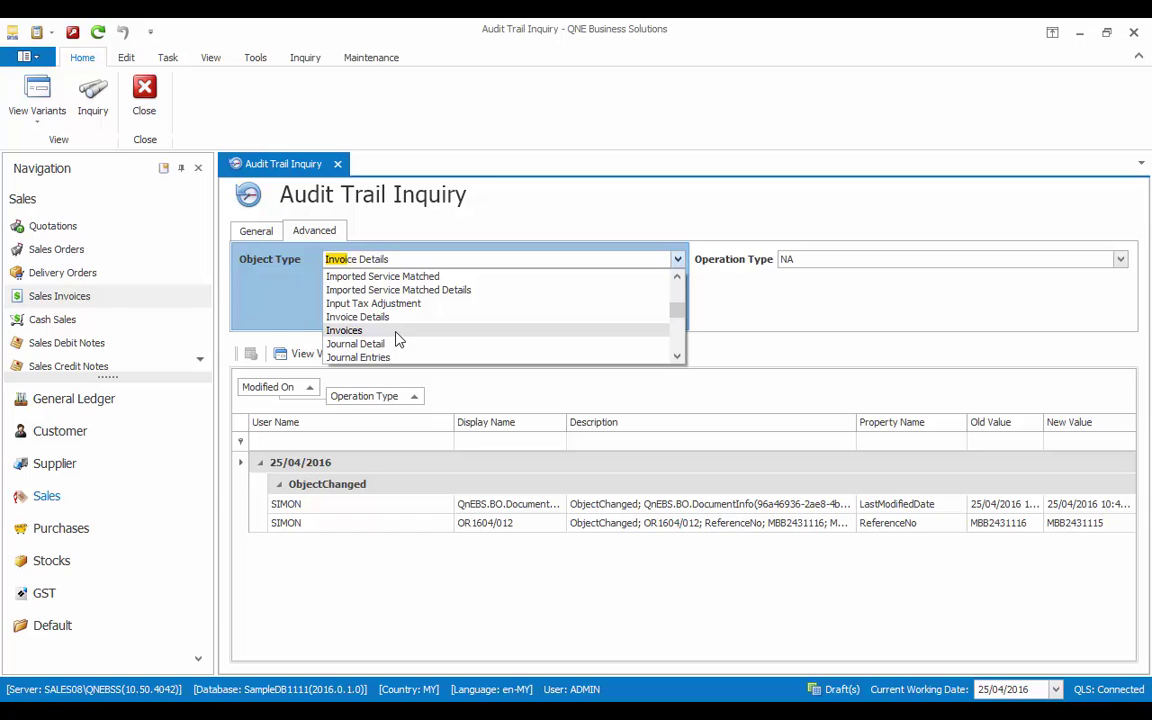
key(BackSpace)
key(BackSpace)
key(BackSpace)
key(BackSpace)
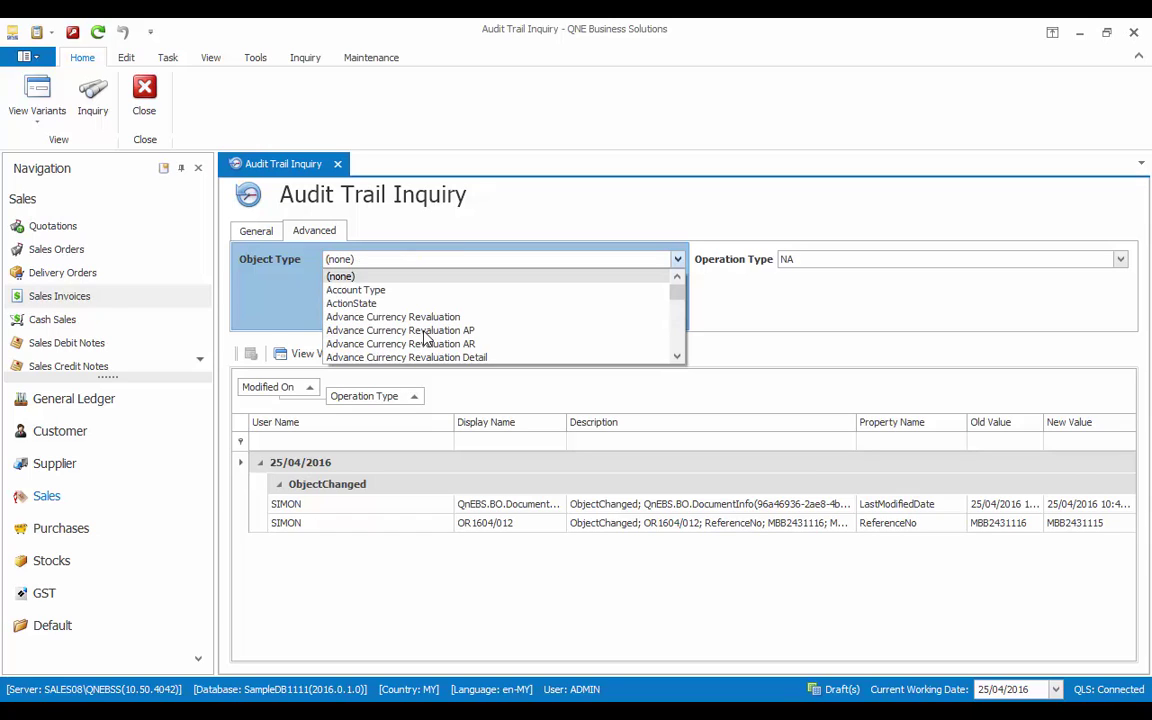
Return to the general filters, run the inquiry for invoices, and open the invoice from its 22/04/2016 change record.
click(250, 230)
click(250, 230)
click(95, 108)
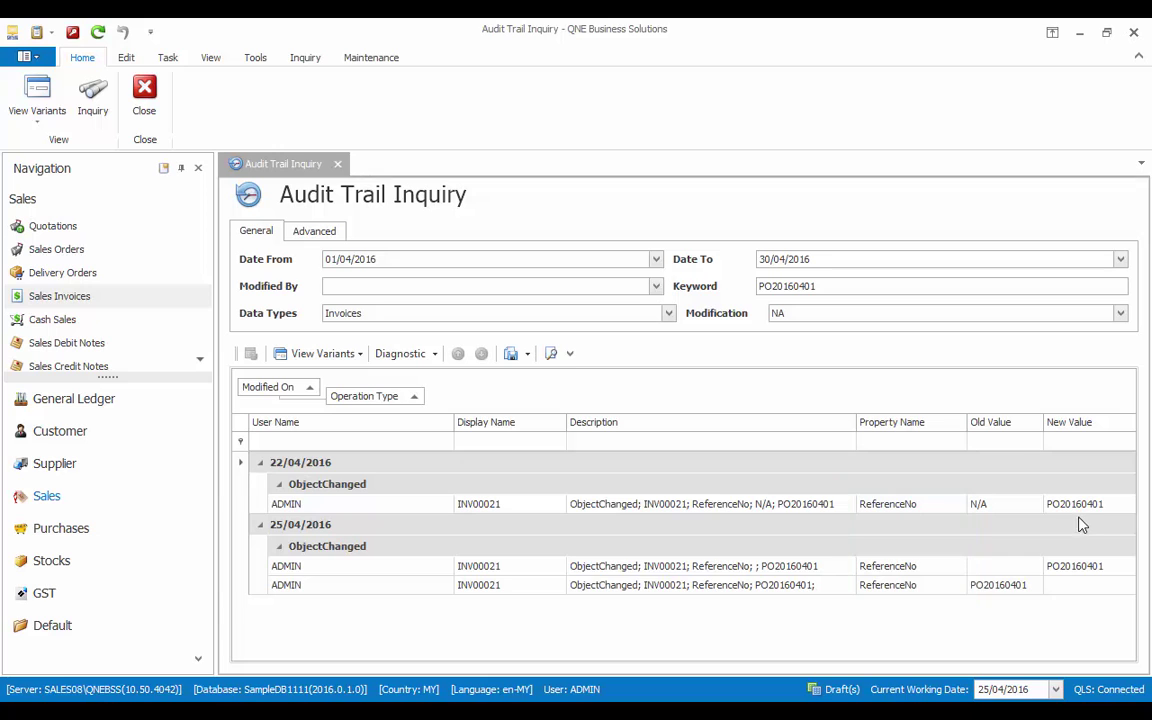
double_click(1087, 512)
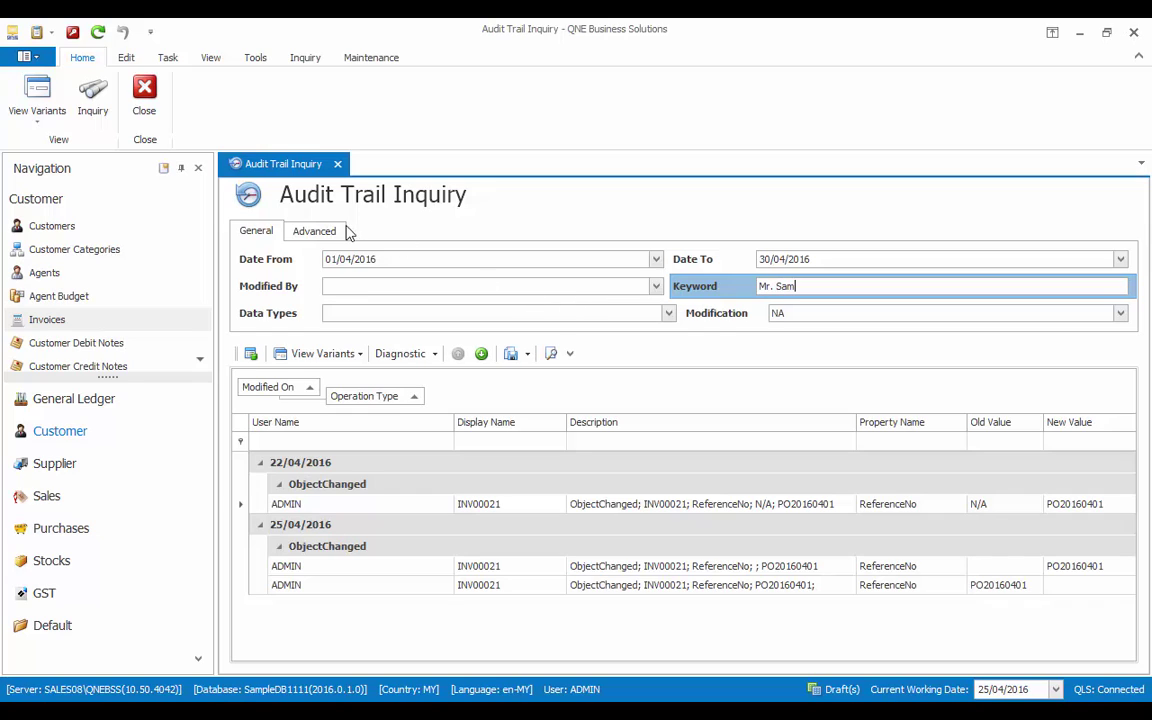
Run the inquiry with the person's name as the keyword and open payment voucher PV1604/058 from its PaymentReceiptInfo change record.
click(94, 104)
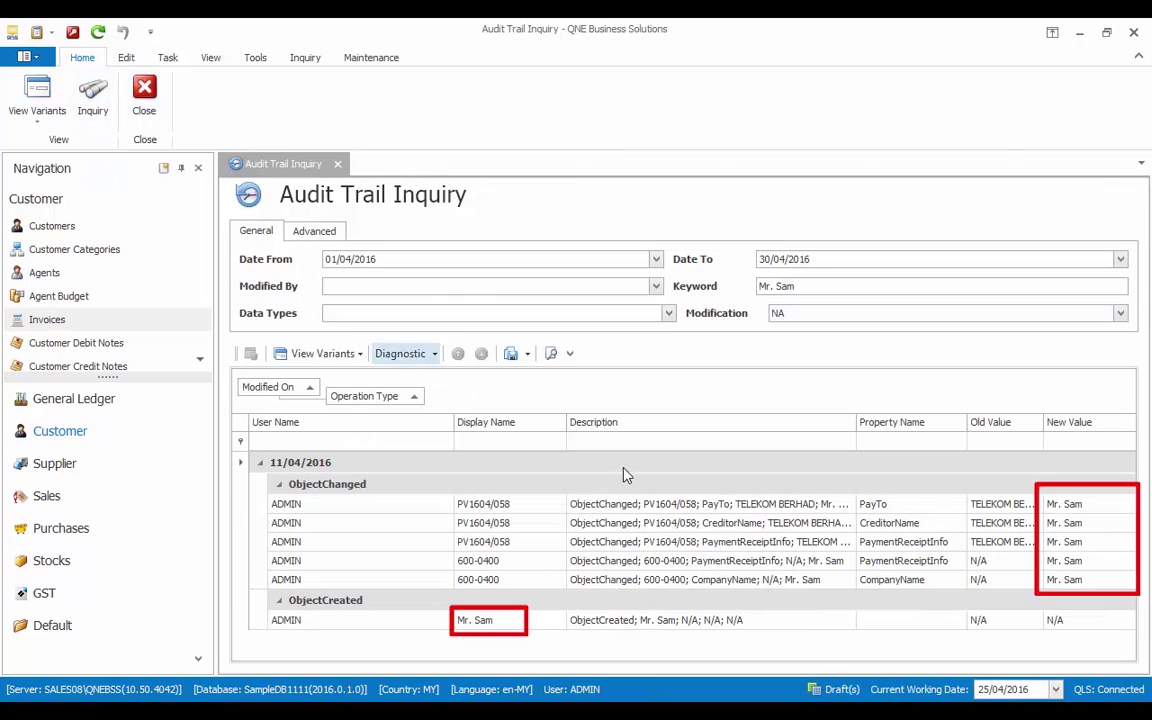
click(503, 621)
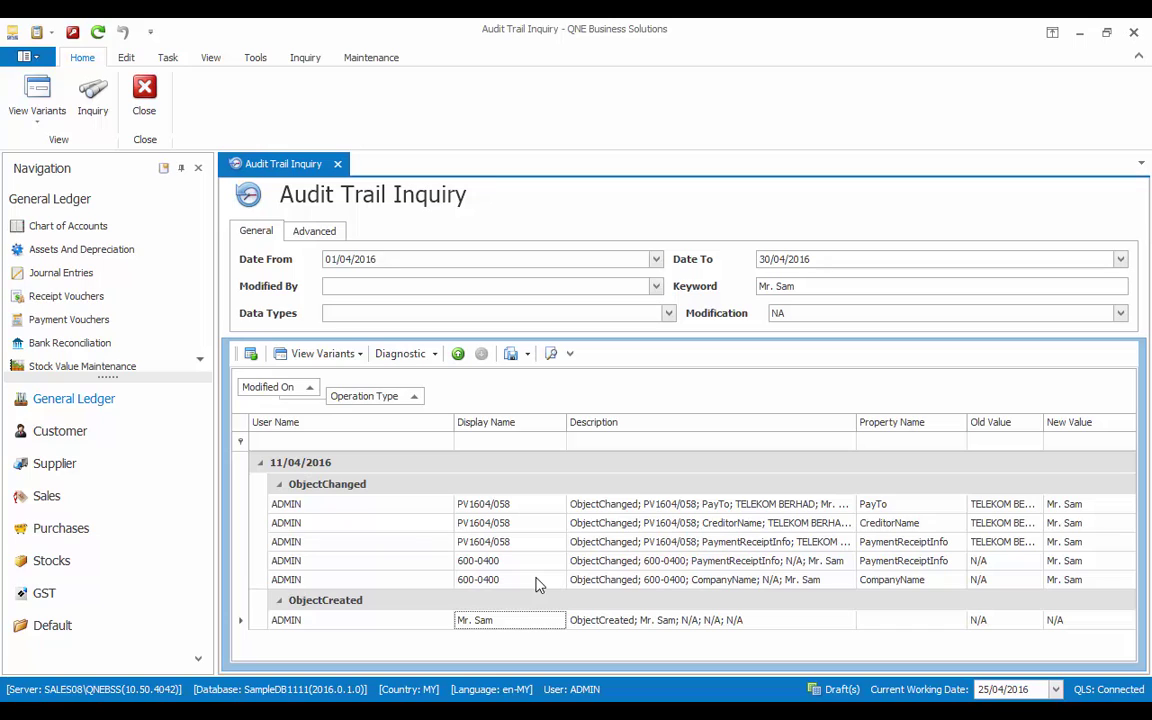
click(545, 543)
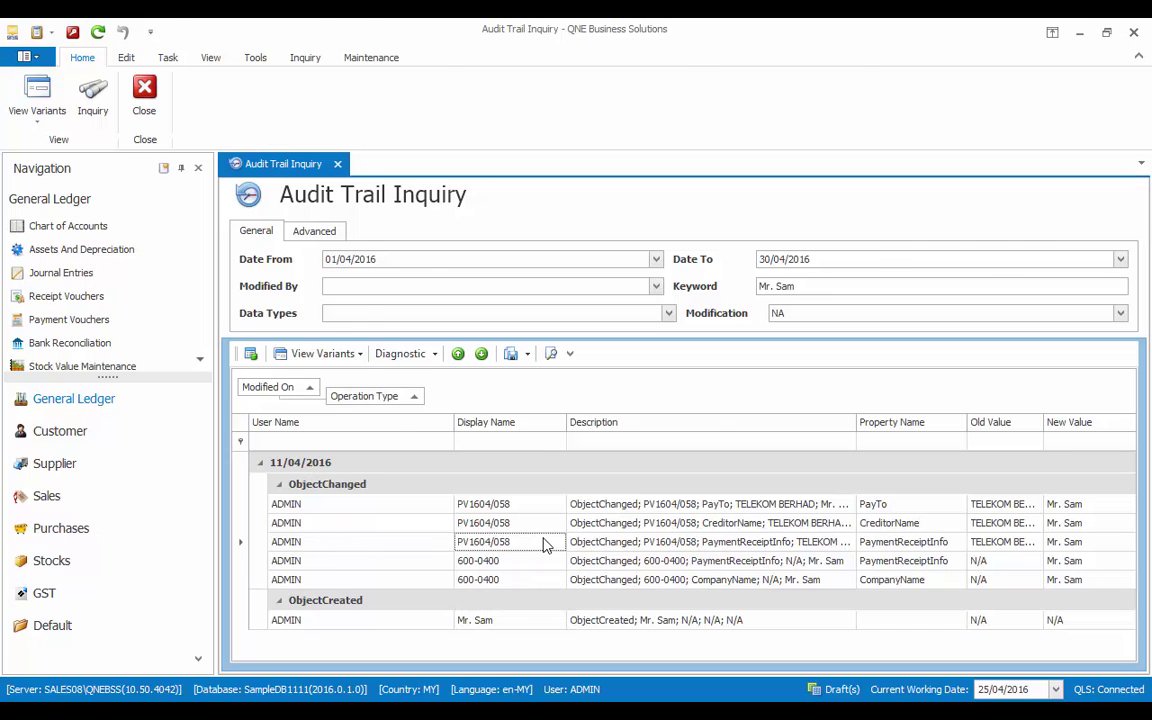
double_click(545, 543)
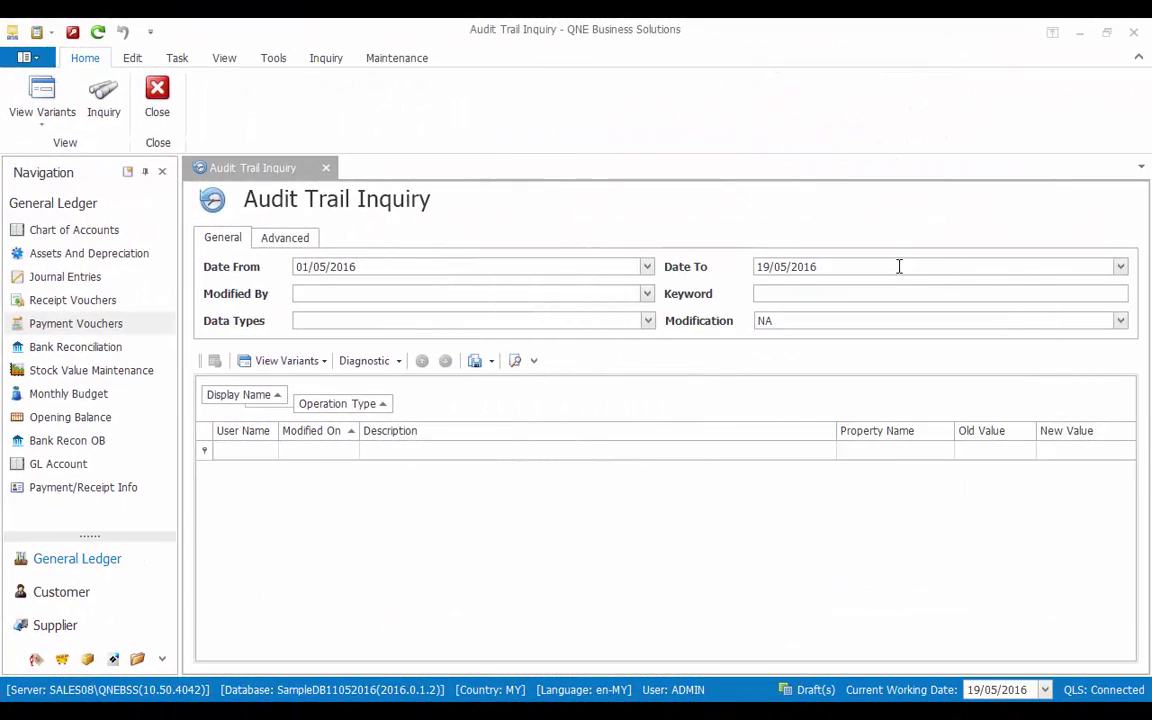
Enter PV1604/058 as the keyword and restrict the data types filter to Payment Vouchers.
double_click(845, 264)
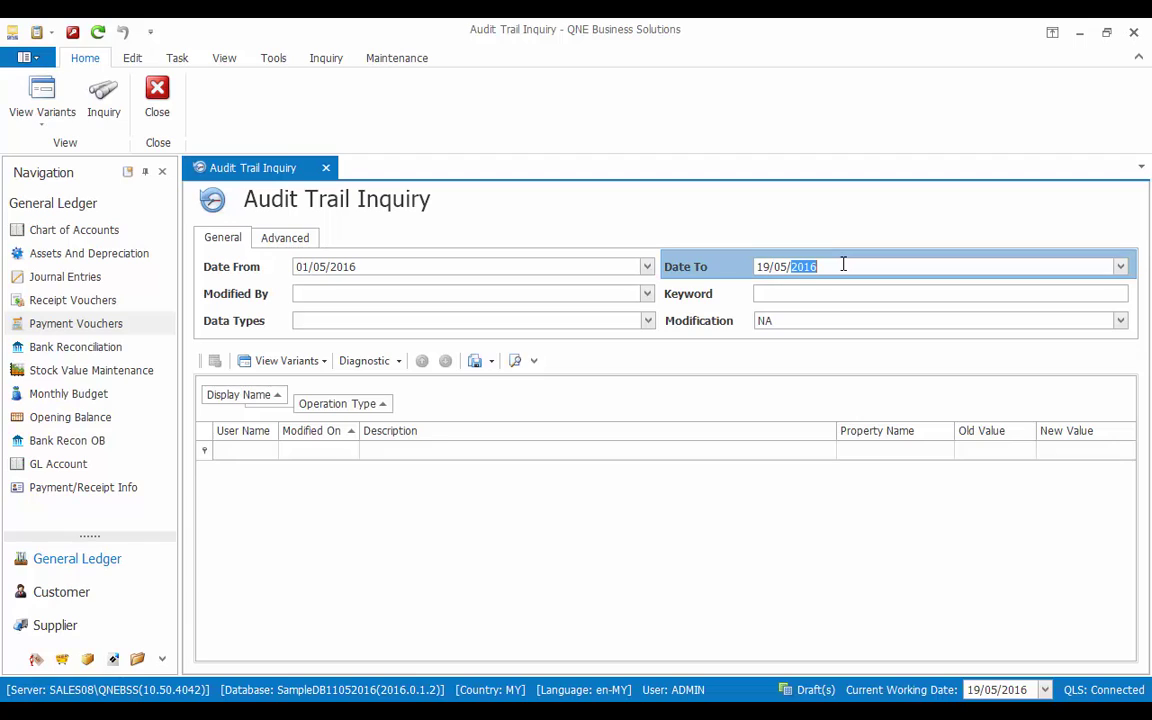
click(872, 295)
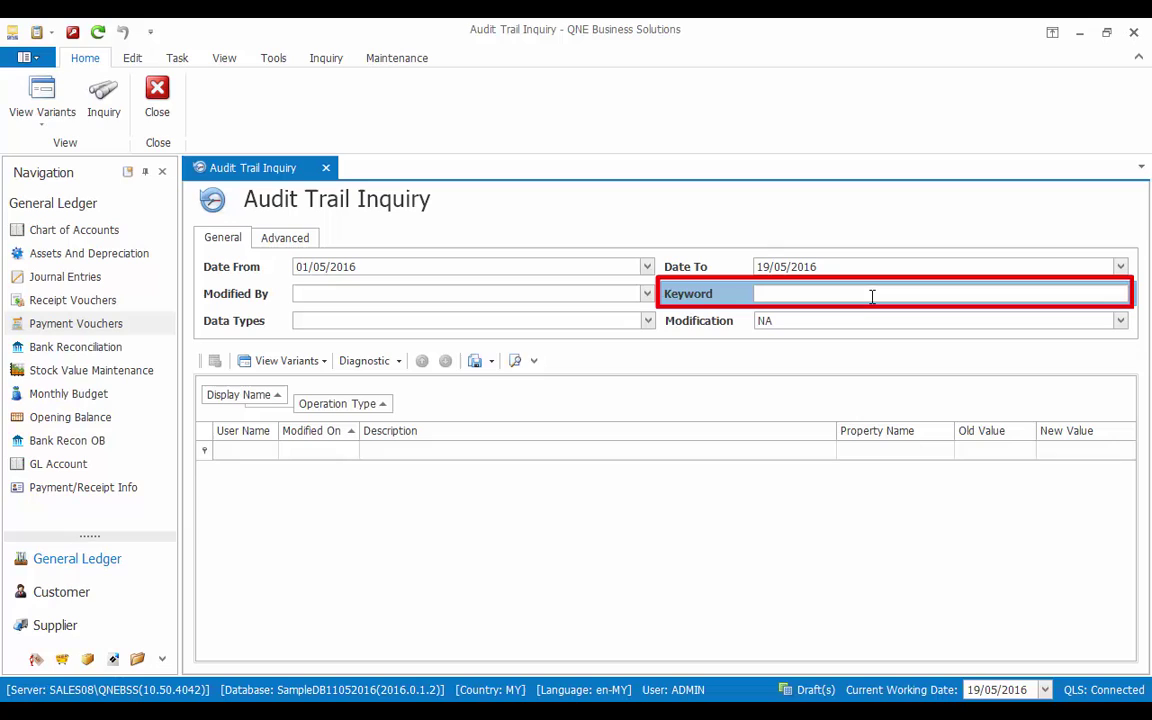
text(PV1604/058)
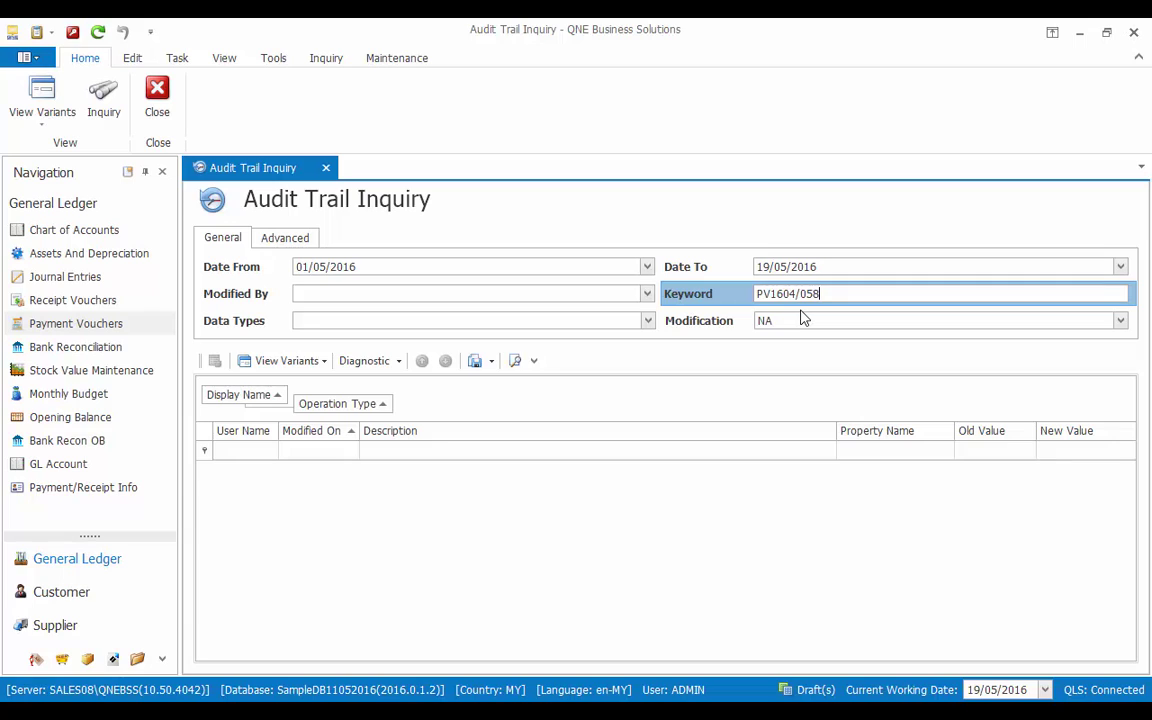
click(527, 322)
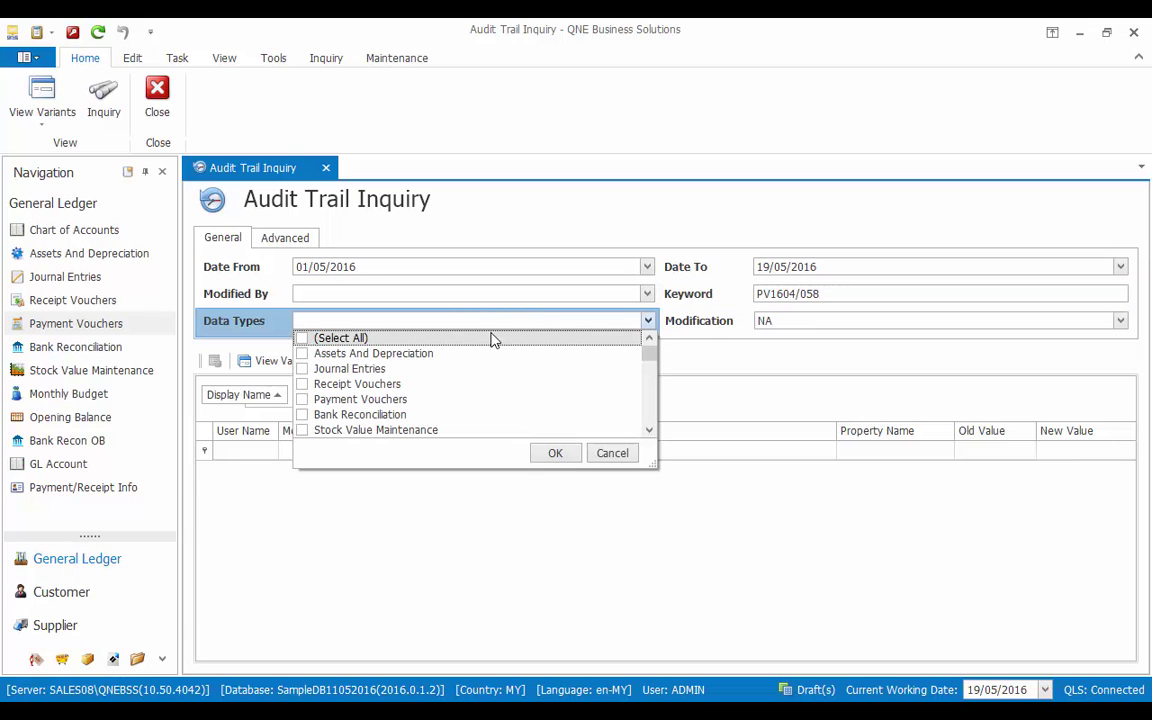
click(330, 400)
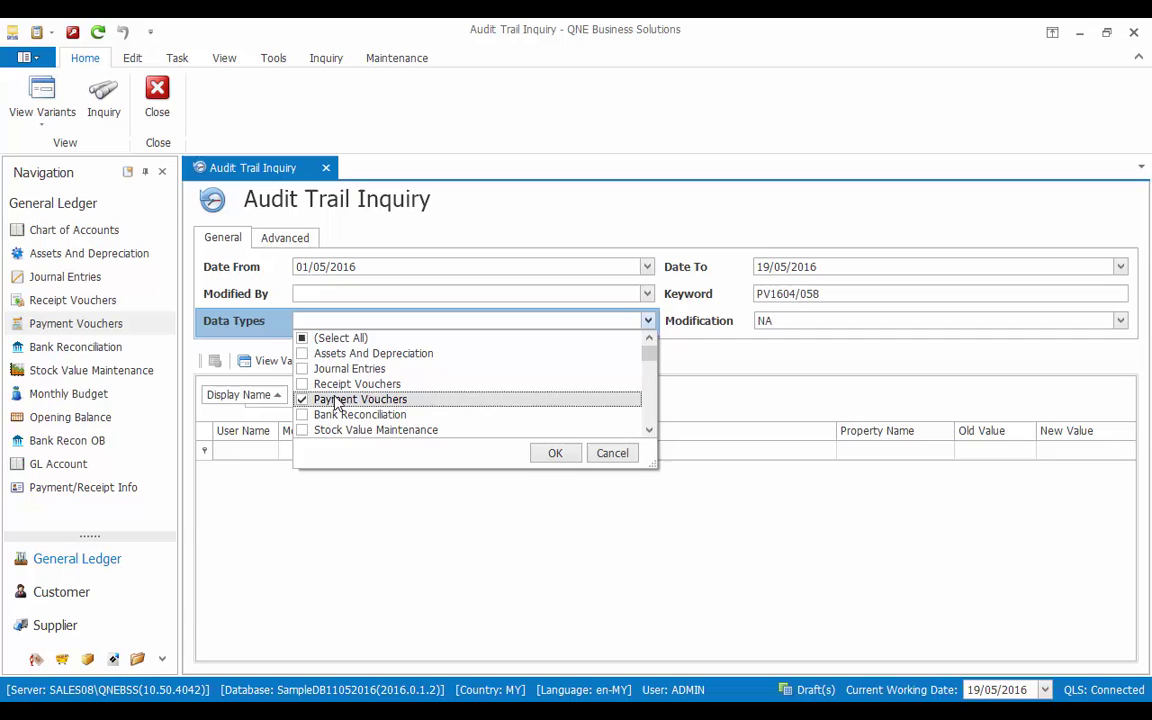
click(553, 455)
Set the Modification filter to Modified and run the inquiry to review the payment voucher's changes.
click(770, 321)
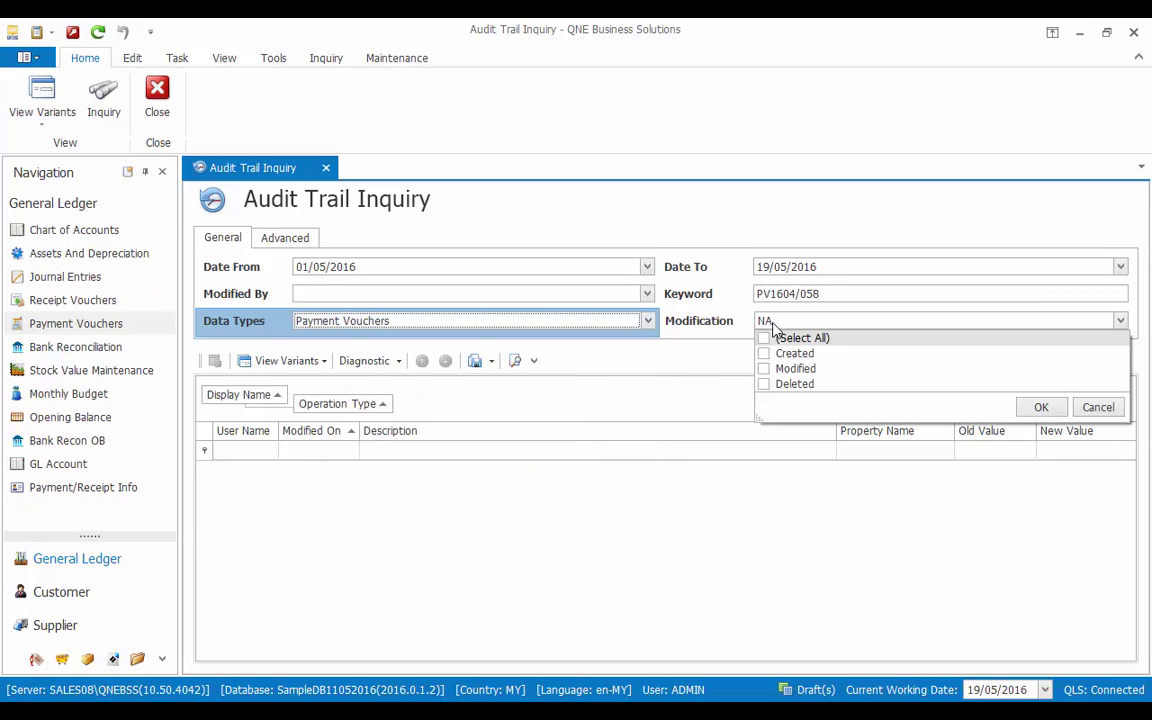
click(790, 369)
click(1041, 407)
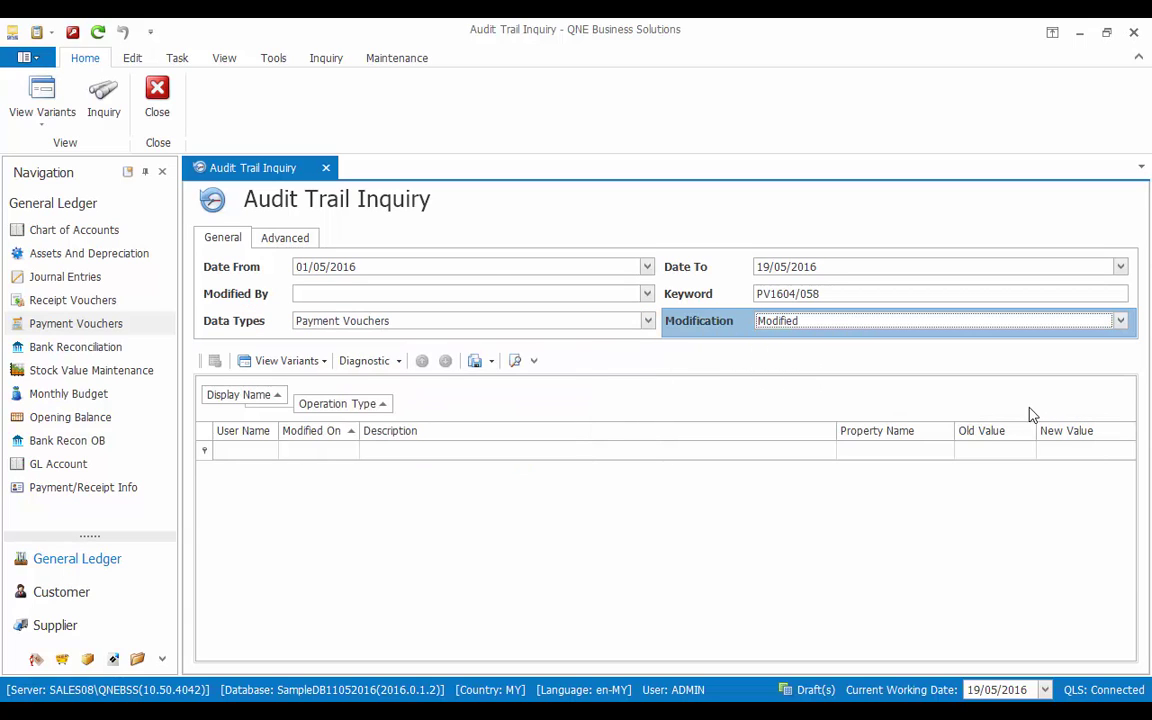
click(103, 100)
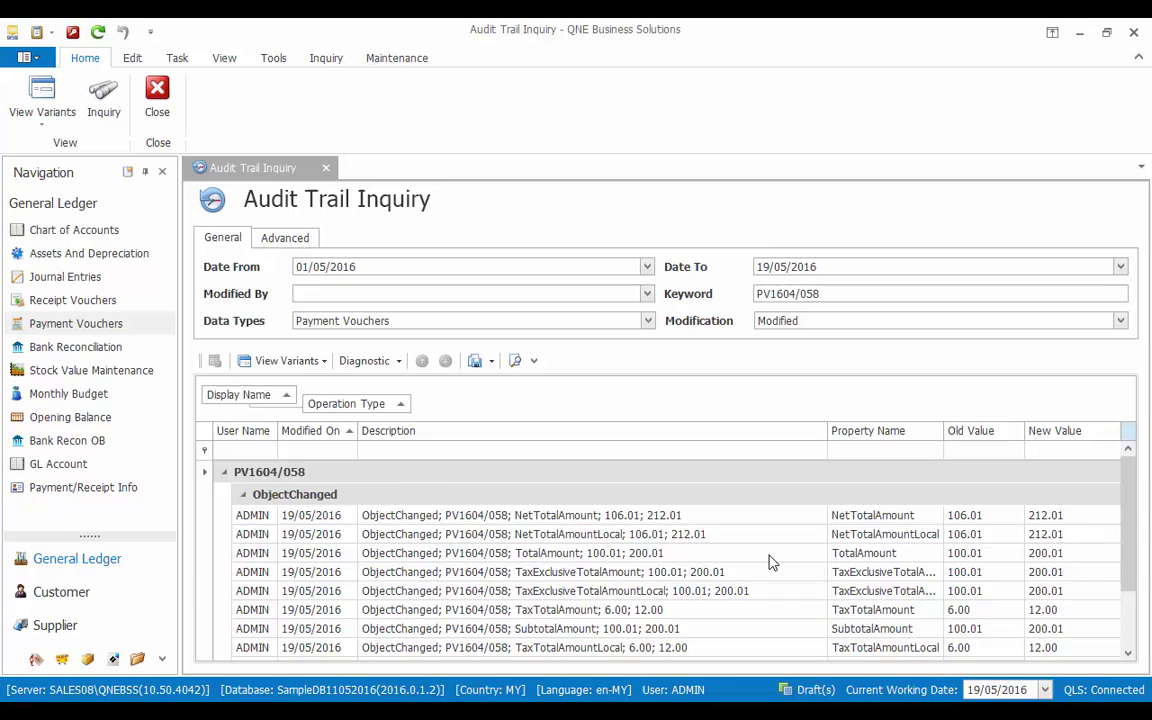
scroll(772, 568, down, 2)
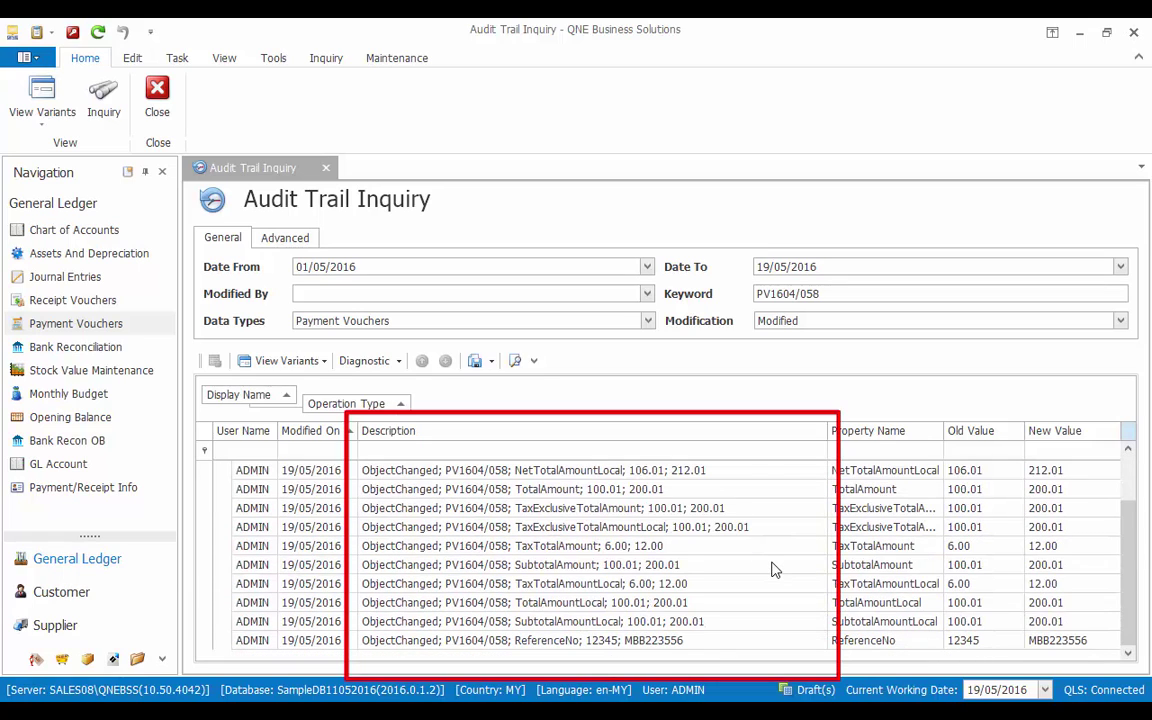